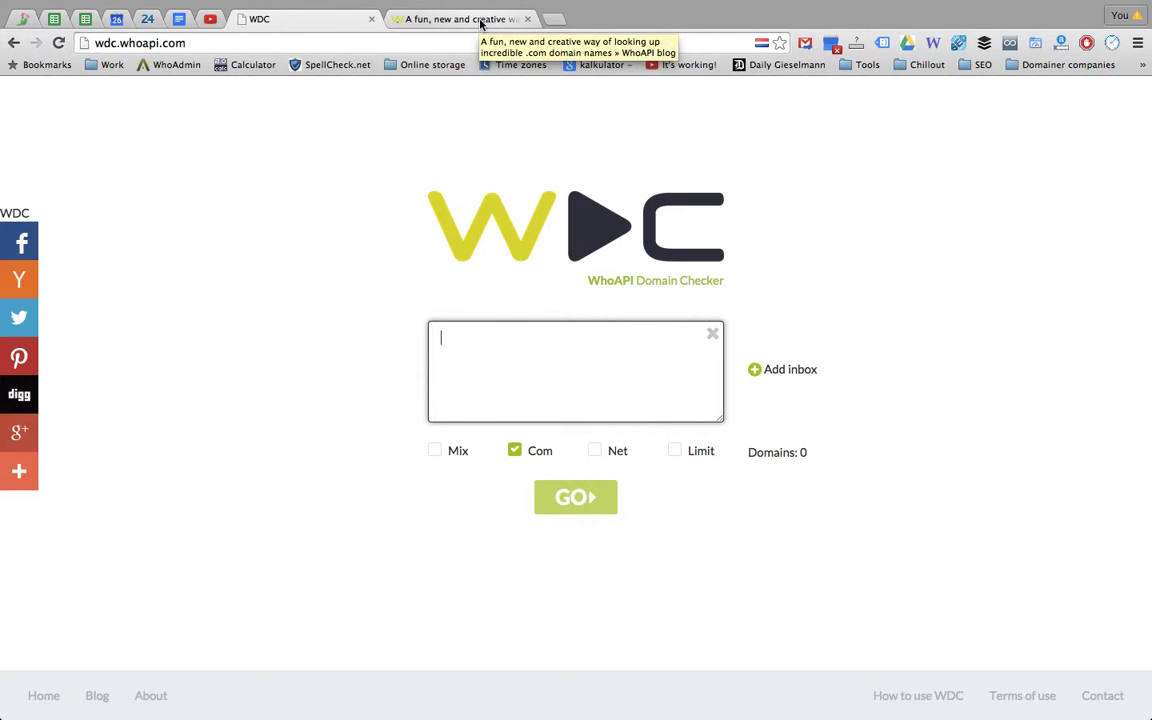
Look through the three domain-finding scenarios in the WhoAPI blog article, including their example keywords.
click(480, 21)
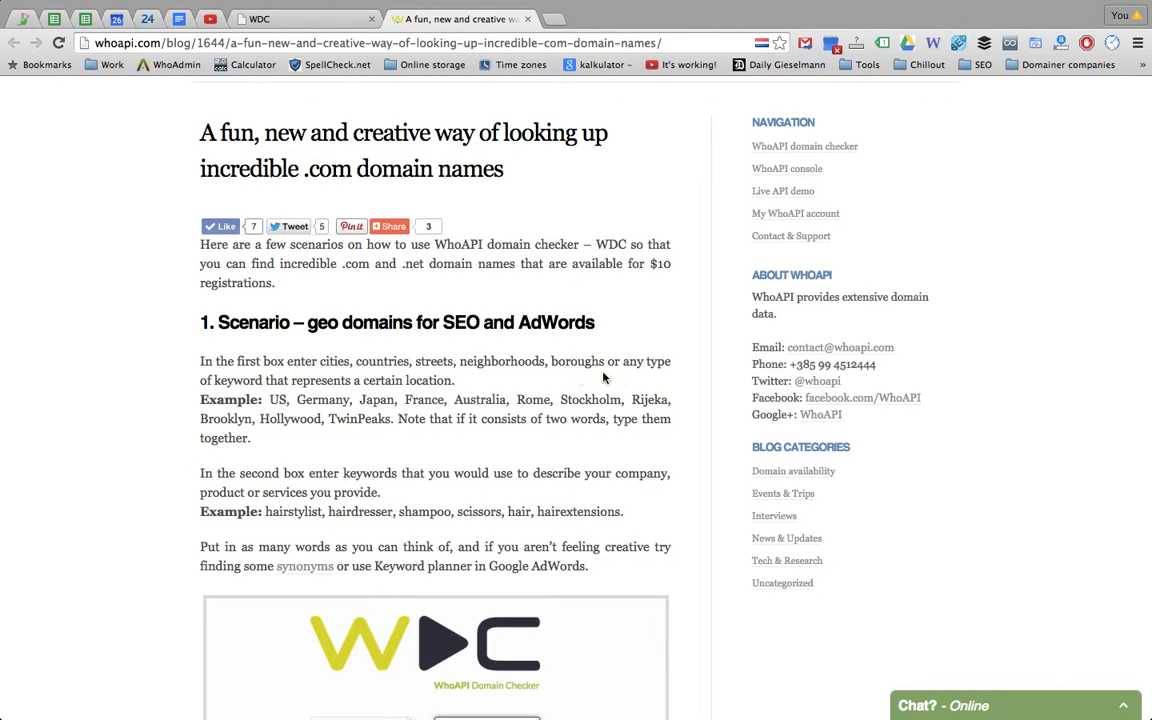
scroll(600, 375, down, 3)
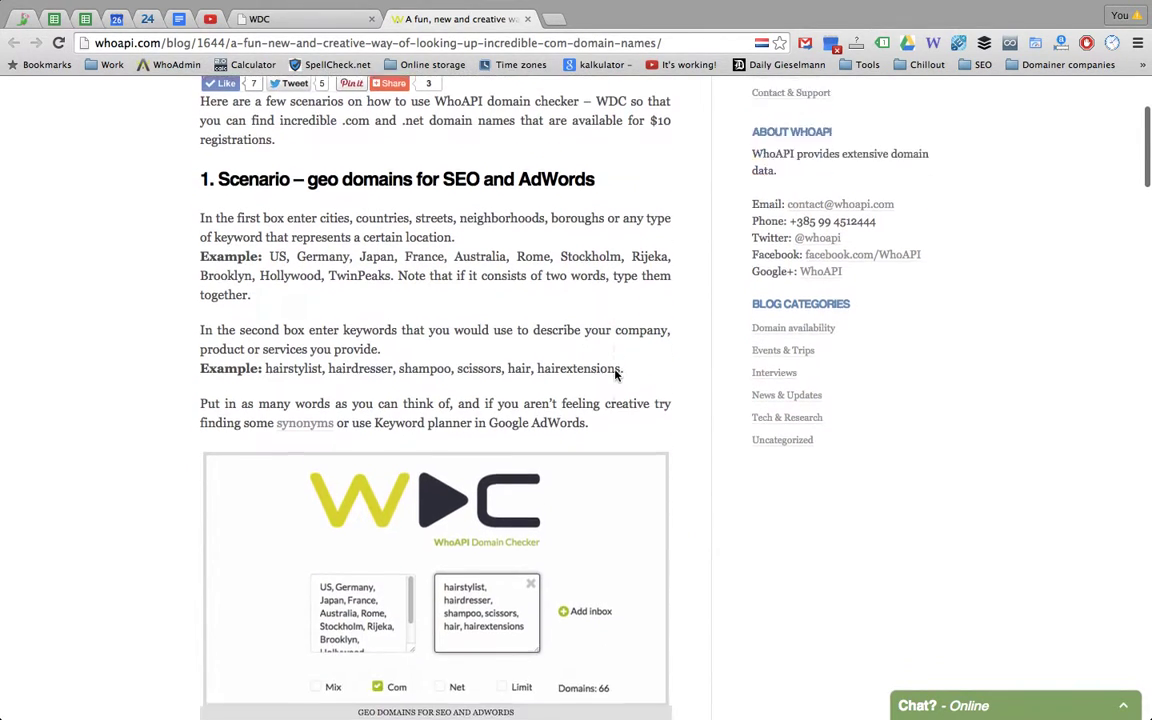
scroll(615, 374, down, 15)
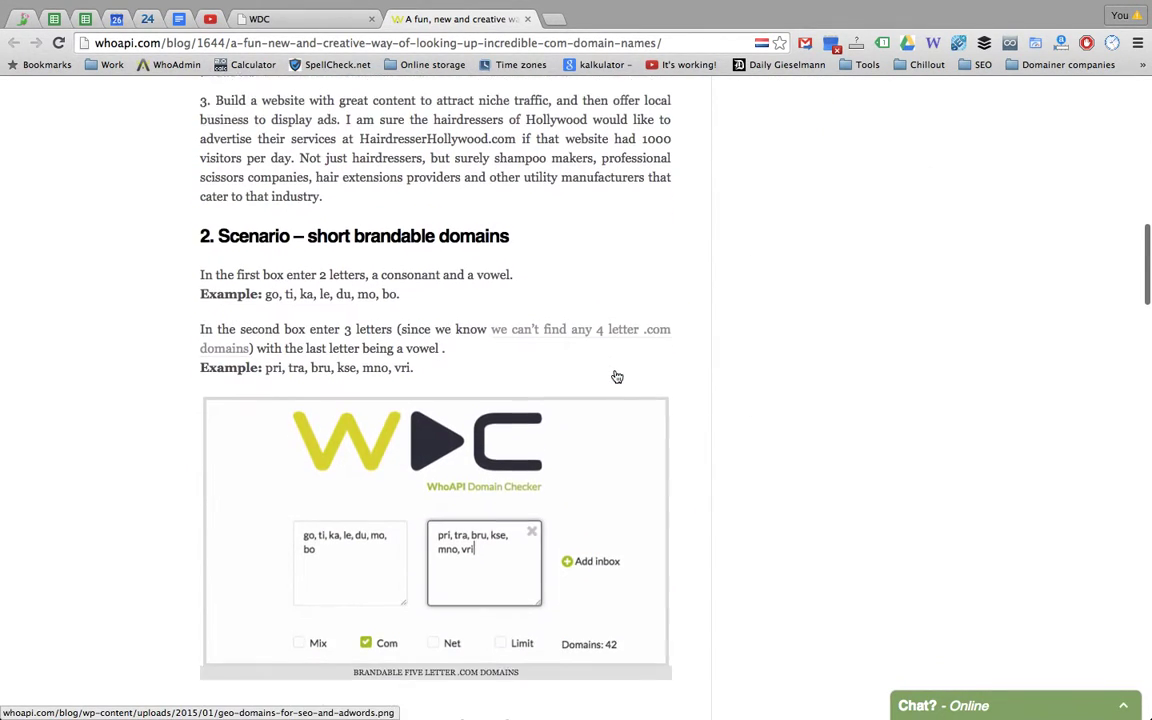
scroll(617, 376, down, 2)
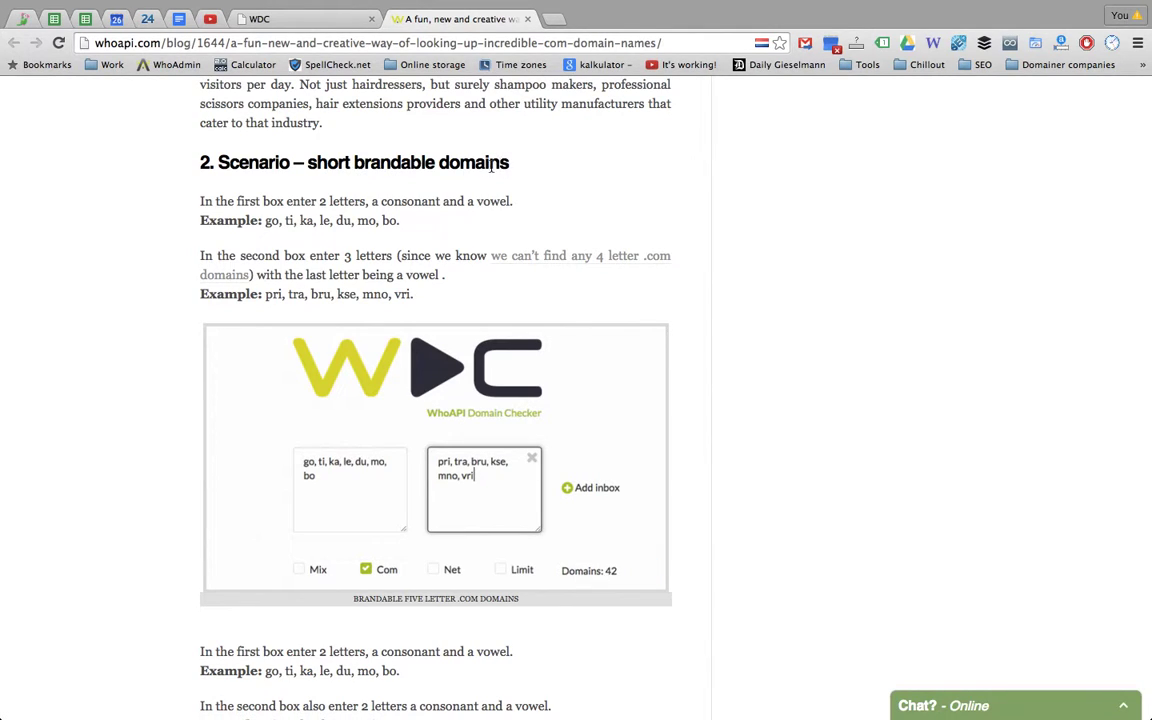
scroll(675, 205, down, 1)
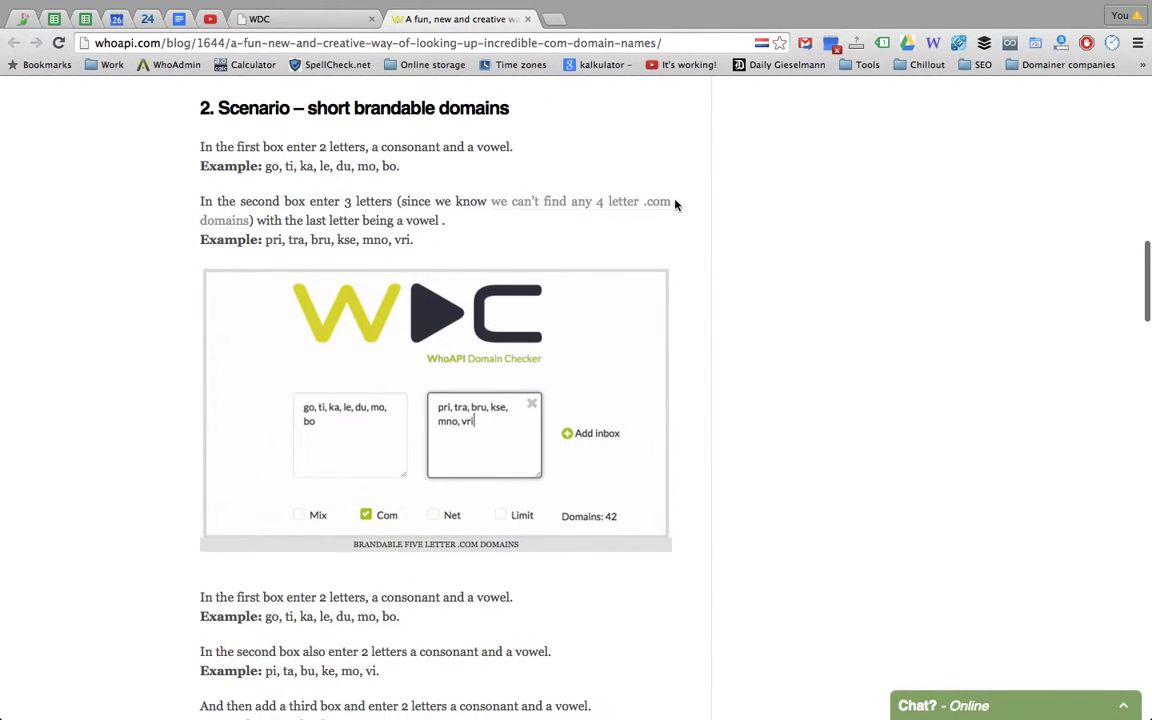
scroll(675, 205, down, 15)
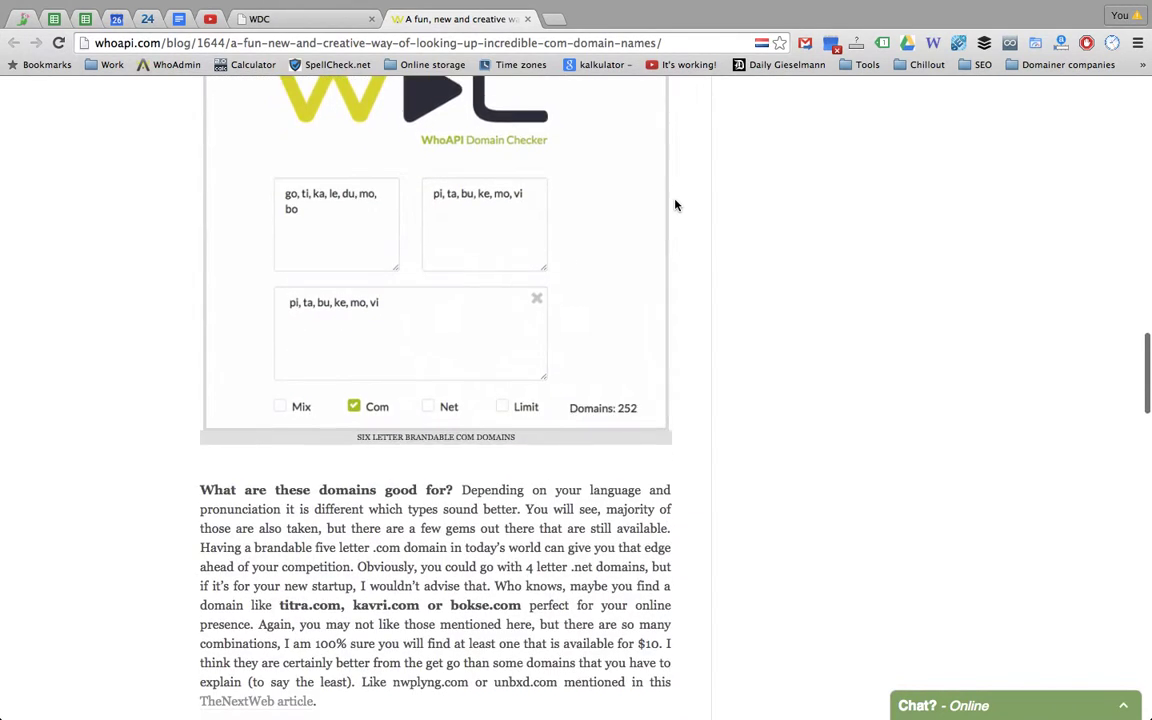
scroll(675, 205, down, 7)
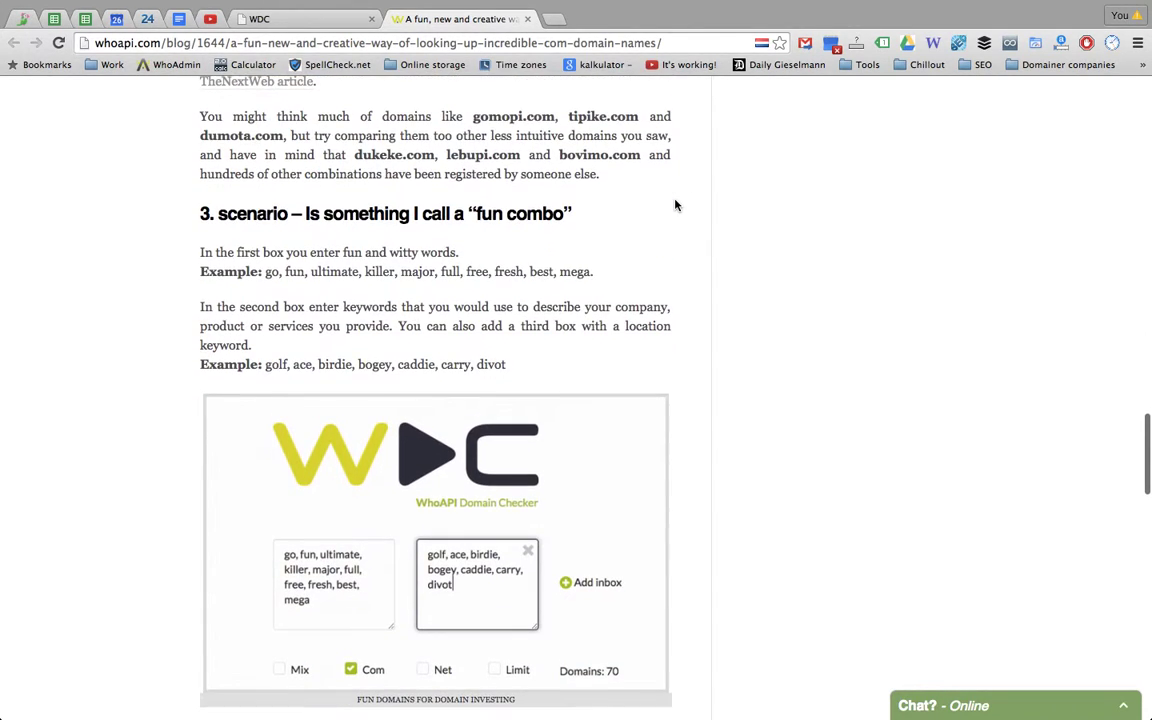
scroll(675, 205, down, 1)
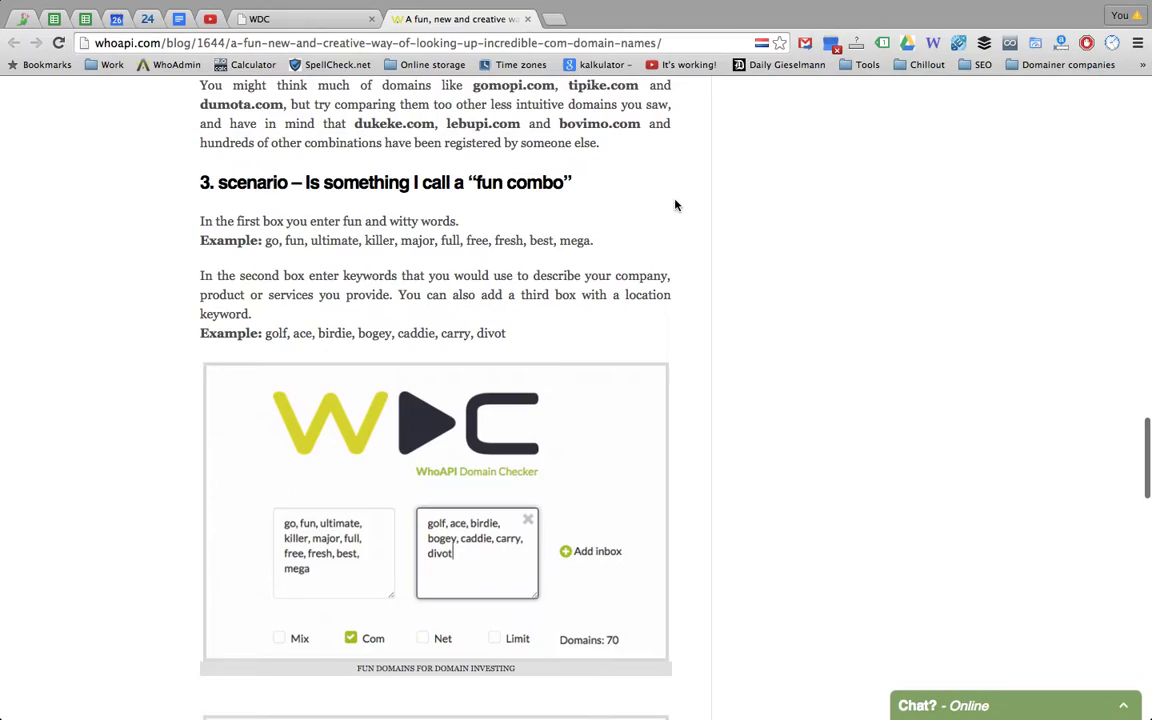
scroll(675, 205, down, 1)
scroll(675, 205, down, 2)
scroll(675, 205, up, 20)
scroll(675, 205, up, 10)
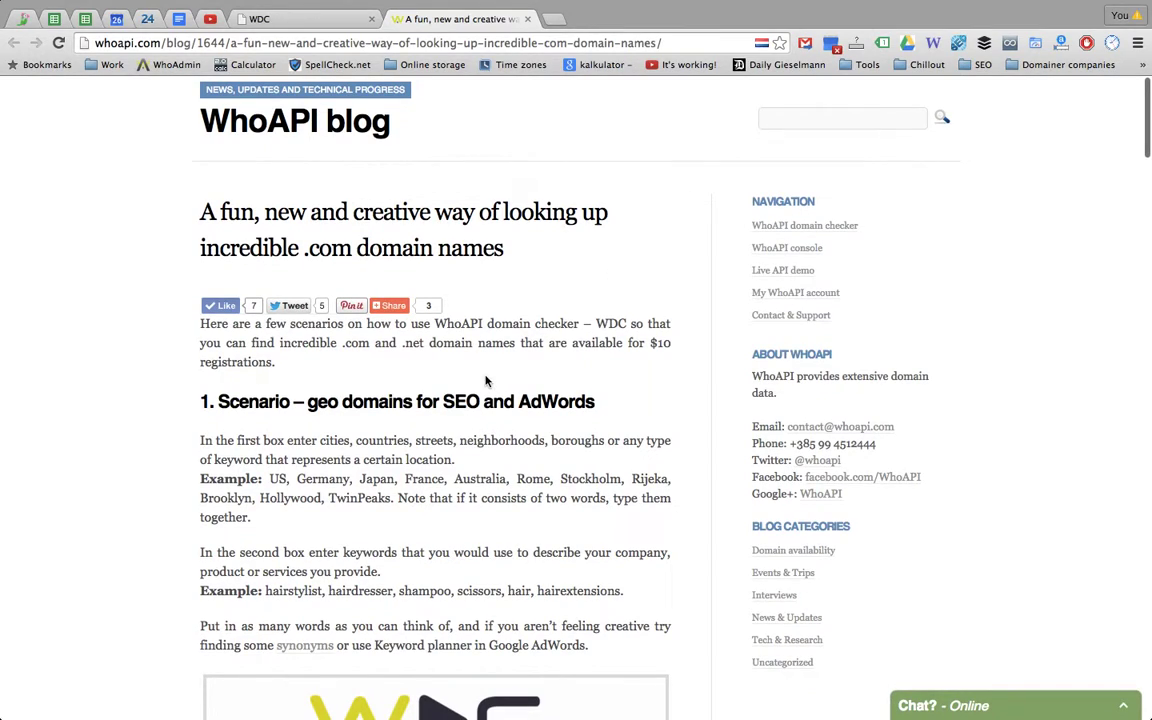
Add a second keyword box in the WDC domain checker and enter "sanfrancisco, twinpeaks, street" in the first box.
click(308, 22)
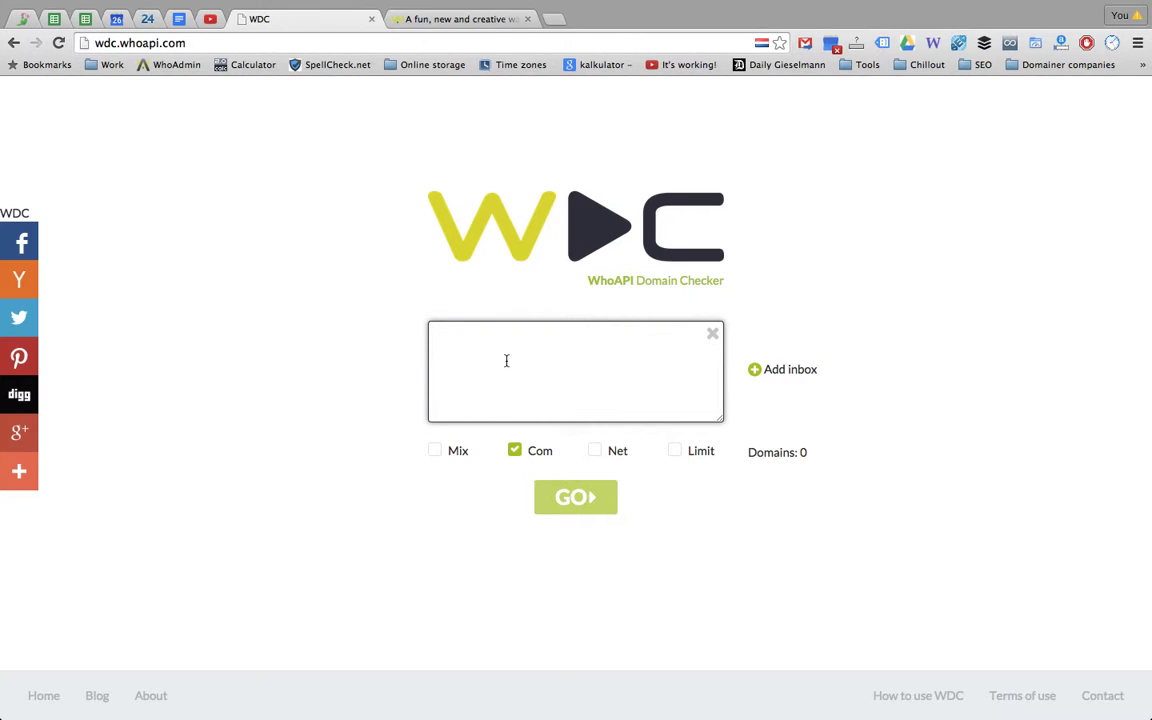
click(790, 372)
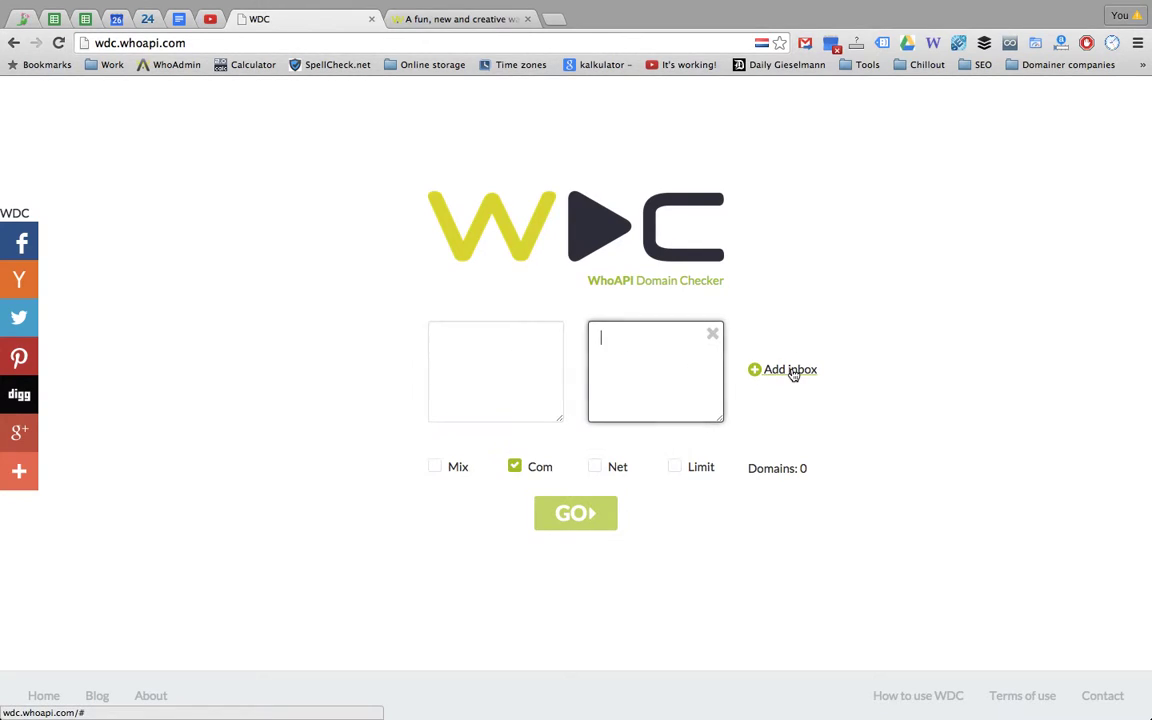
click(504, 365)
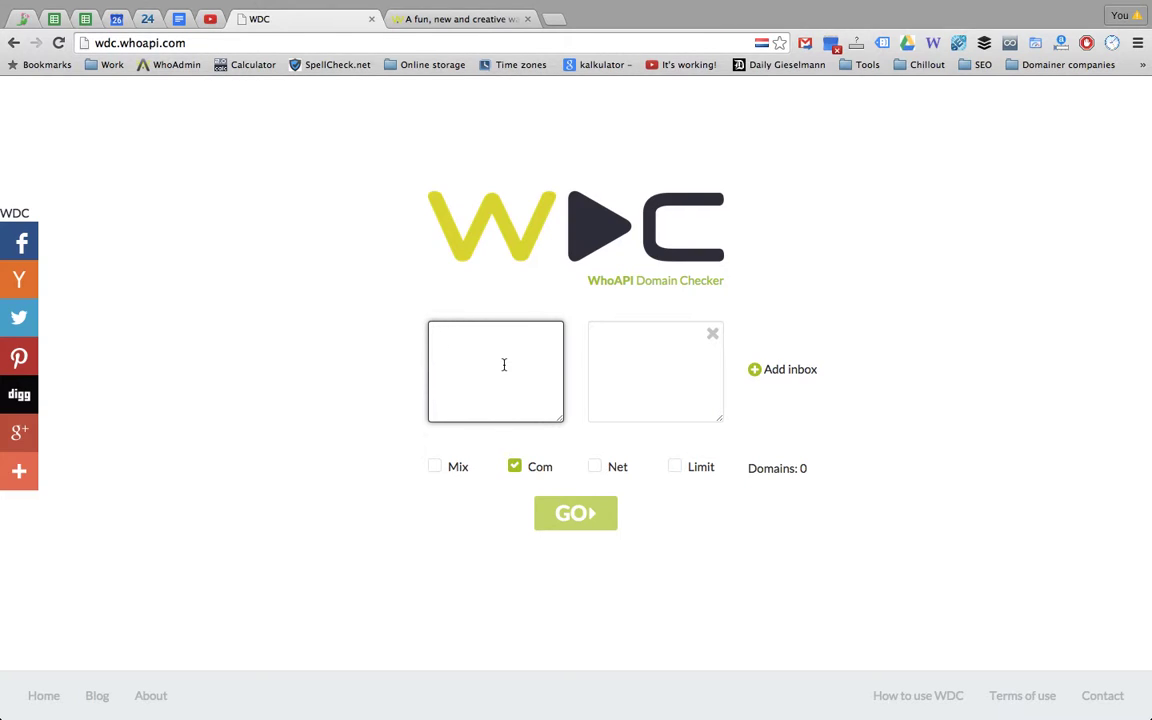
text(san)
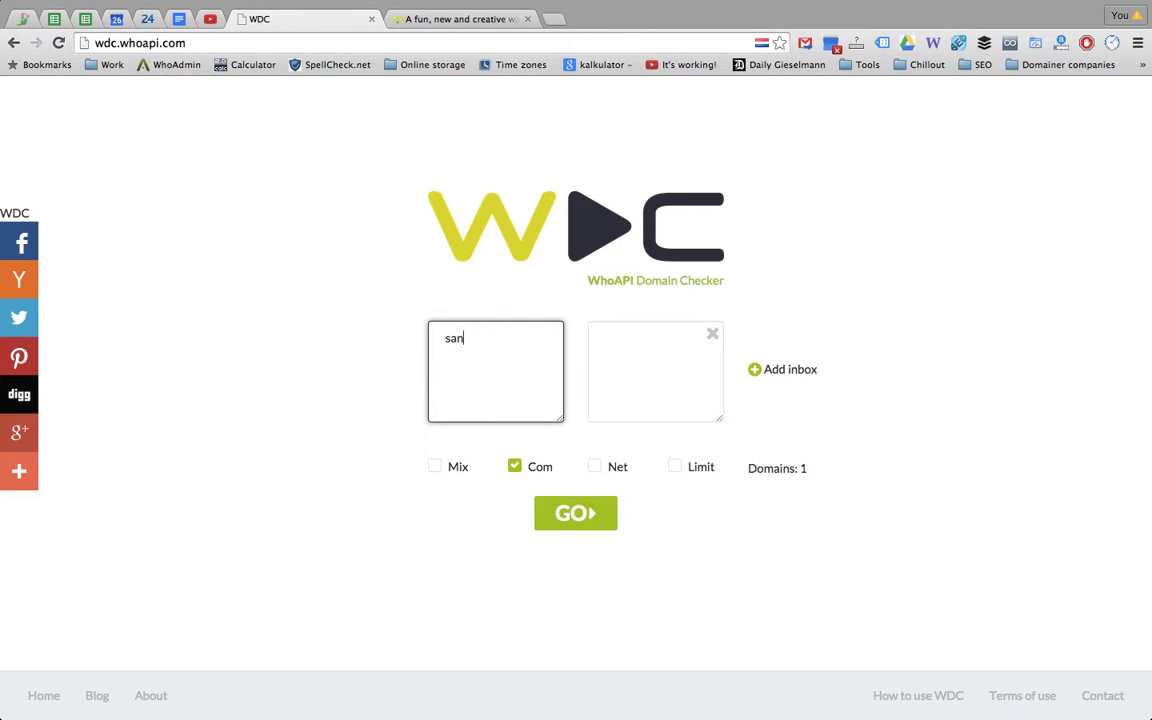
text(francisco, twinpeaks, street)
Copy "hairstylist, hairdresser, shampoo, scissors, hair, hairextensions" from the blog article into the second box, and remove the first box's leading space.
click(484, 23)
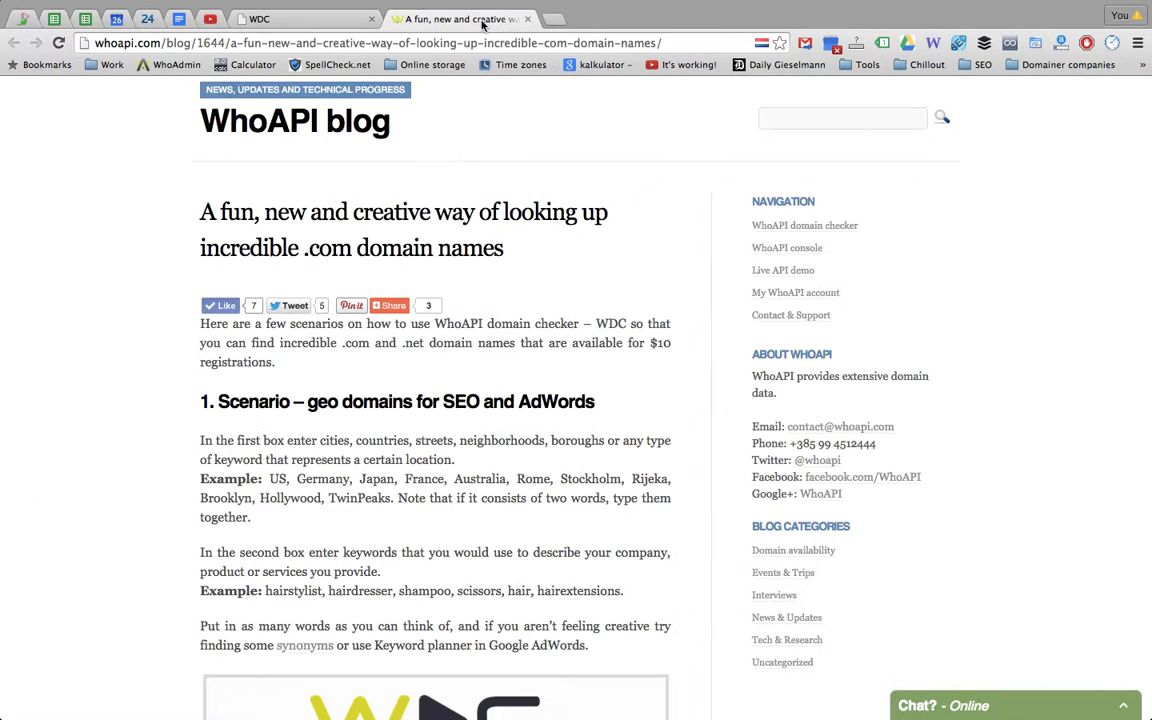
drag(267, 590, 621, 590)
key(super+c)
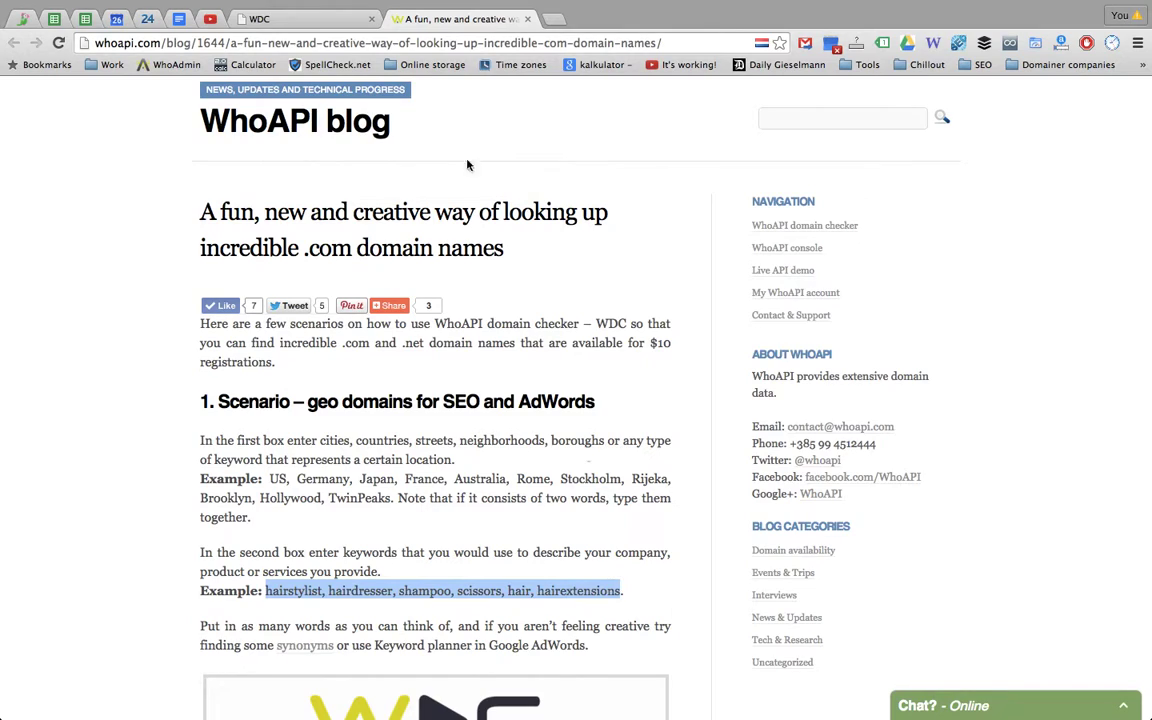
click(290, 17)
click(657, 346)
key(super+v)
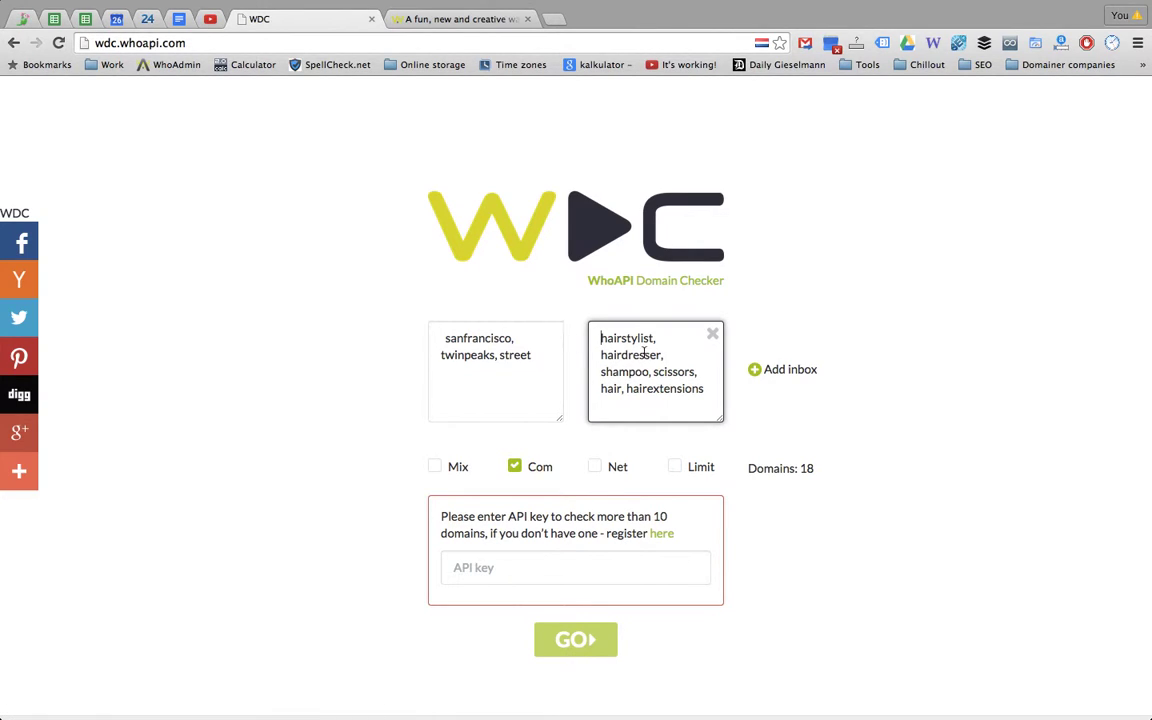
click(441, 338)
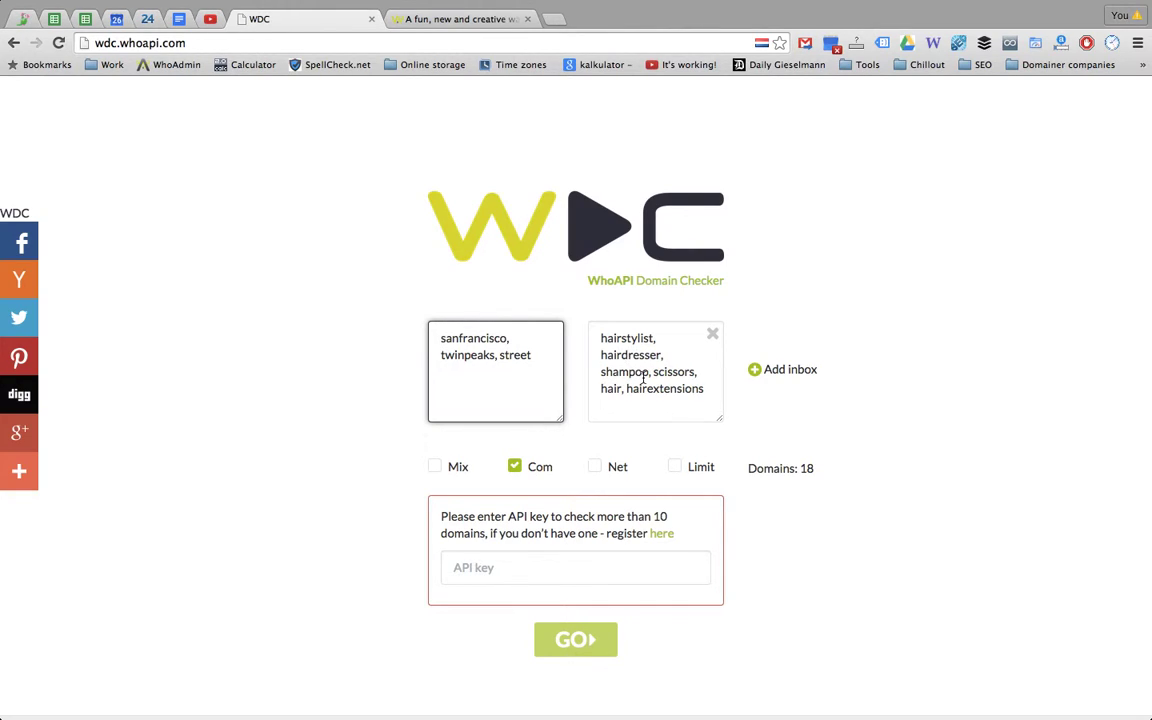
Try the Net and Mix options on the keyword combinations and turn both off again.
click(595, 467)
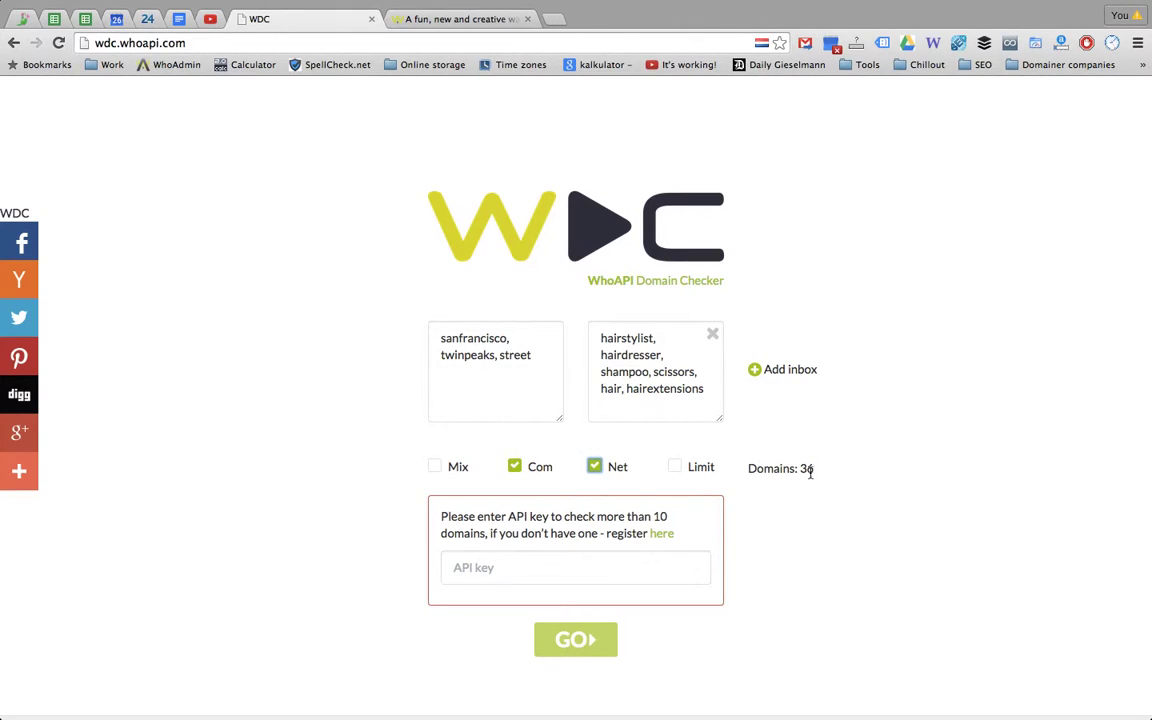
click(437, 468)
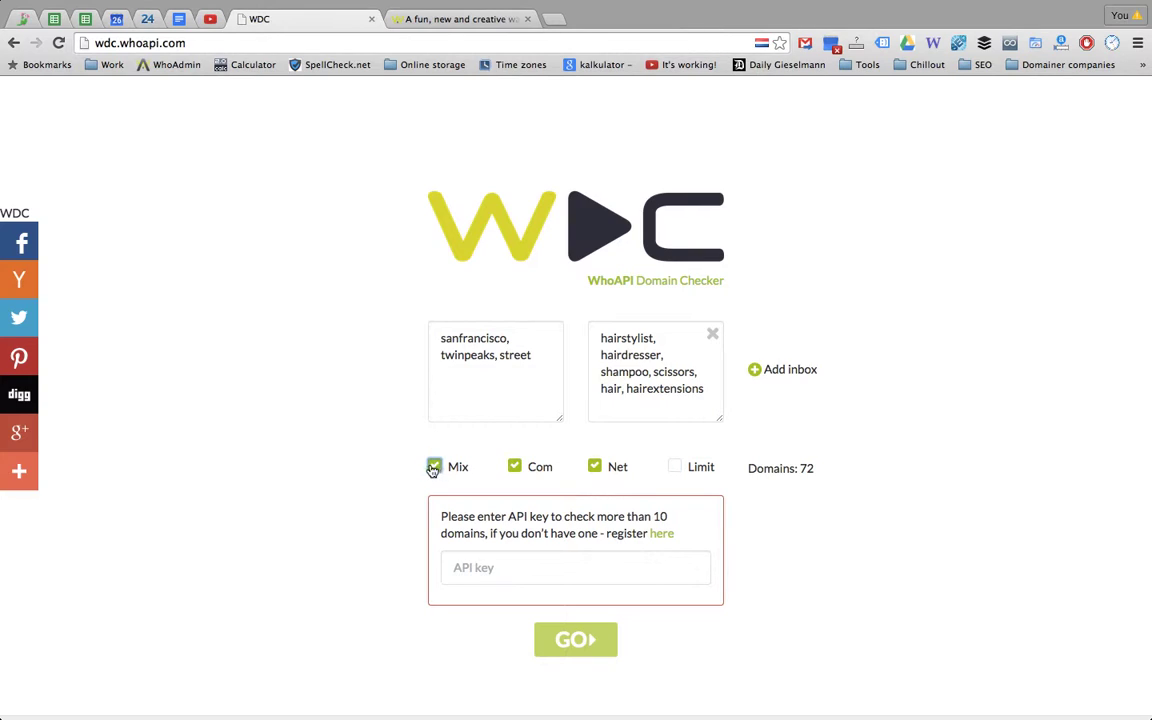
click(599, 338)
click(435, 466)
click(596, 466)
Shorten the second keyword list to hairstylist, hairdresser, shampoo and run the domain check.
drag(705, 388, 653, 373)
key(BackSpace)
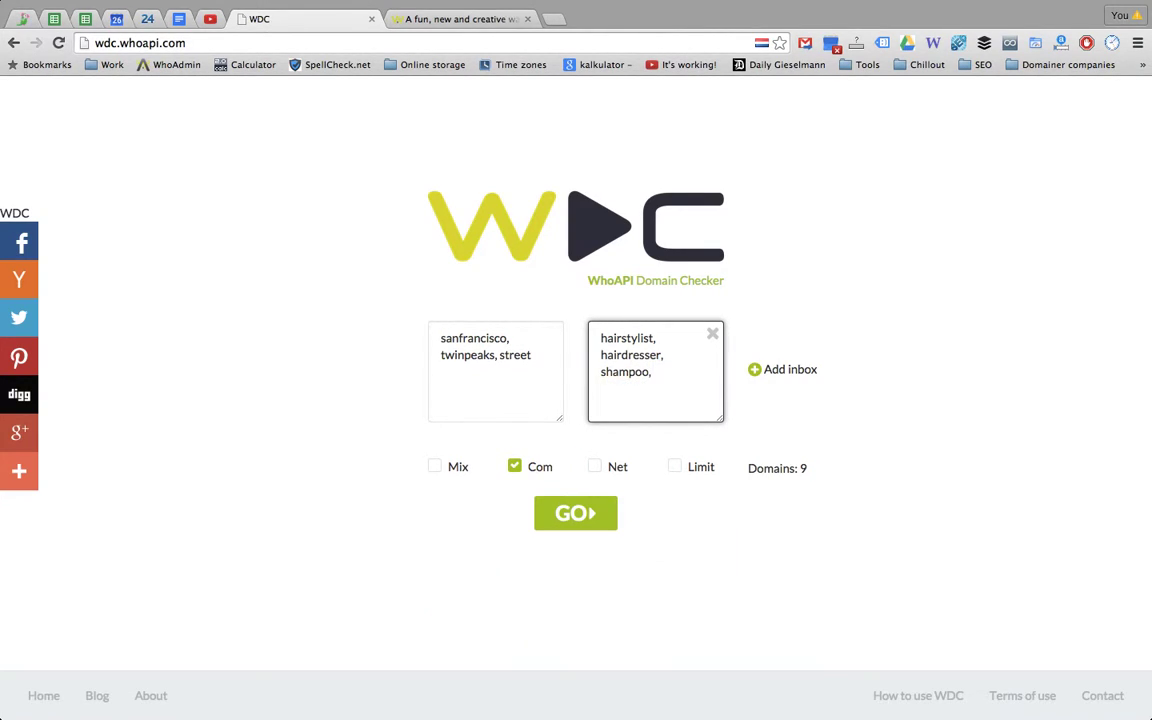
key(BackSpace)
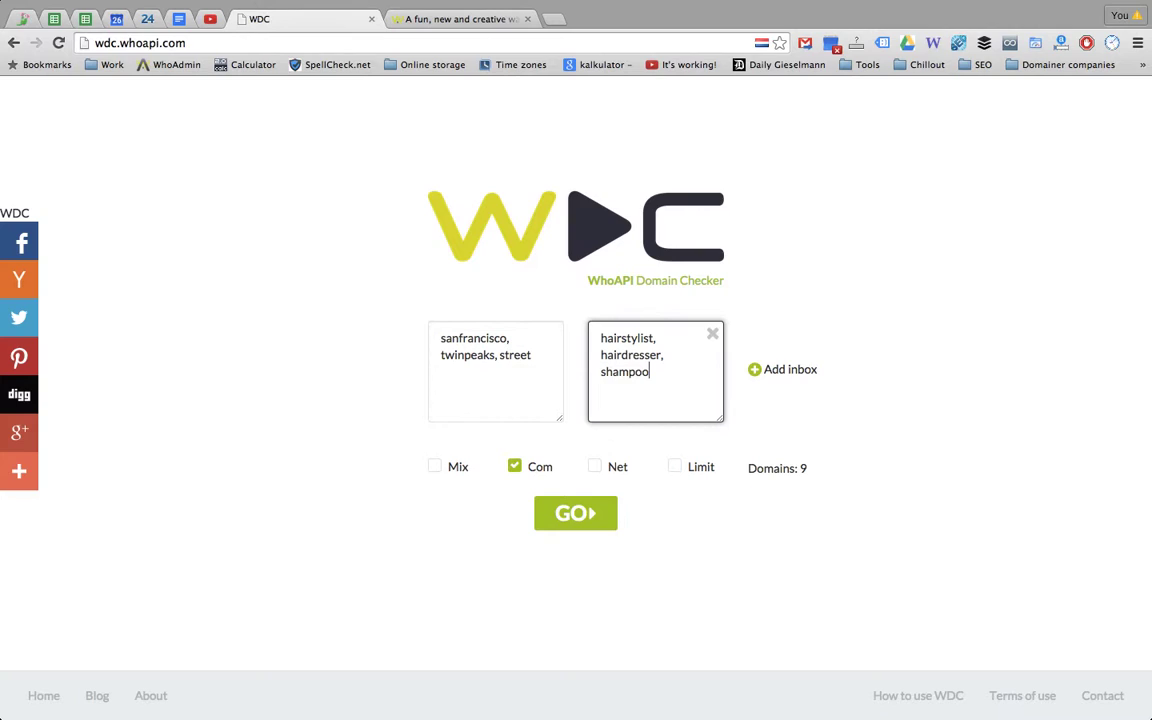
click(578, 514)
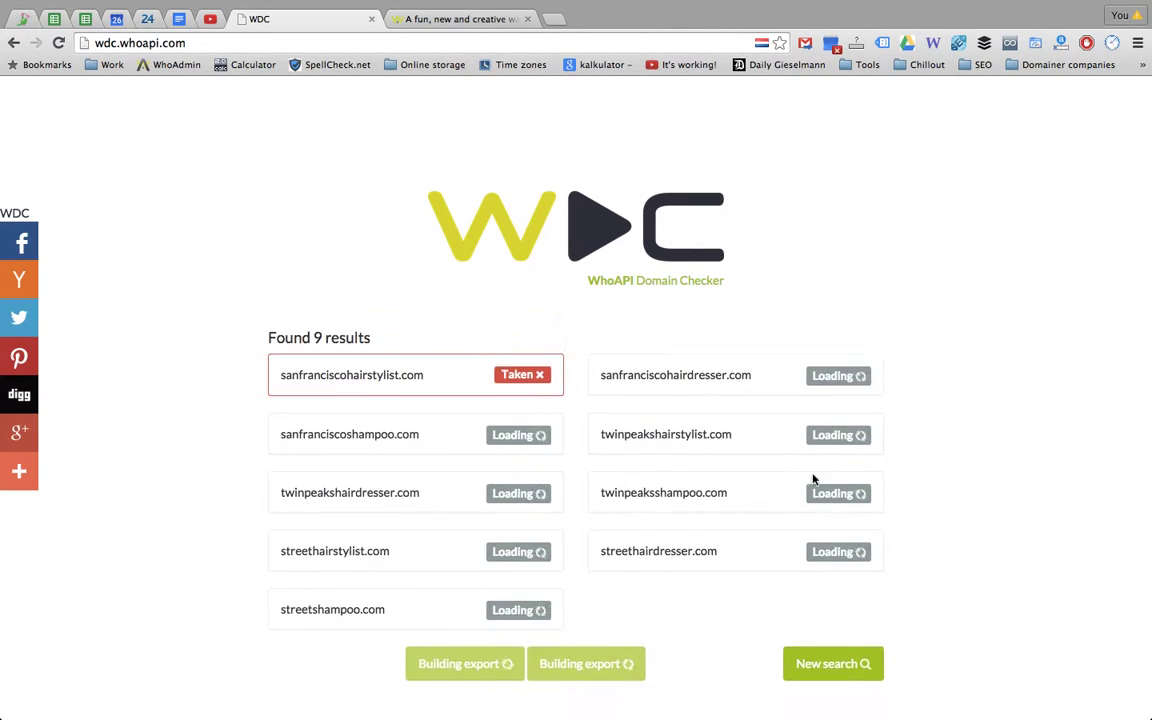
Examine the availability of the generated domains, highlighting the name sanfranciscoshampoo in the results.
scroll(965, 458, down, 1)
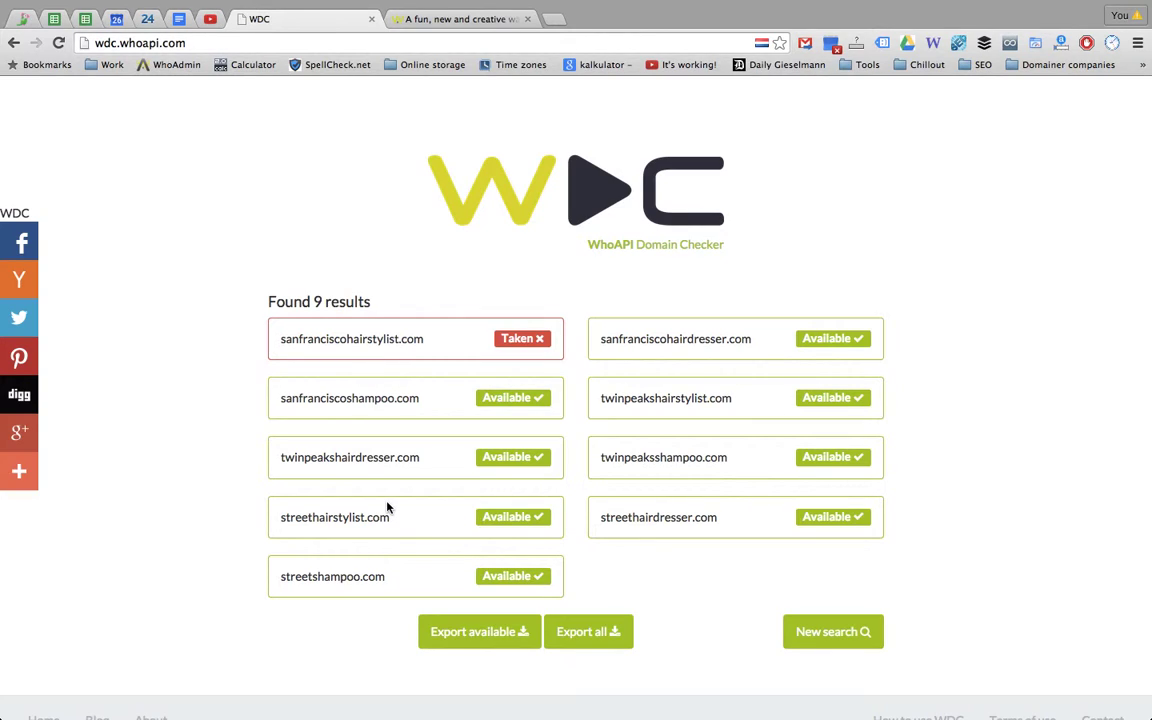
mouse_move(395, 398)
mouse_down()
mouse_move(324, 401)
mouse_move(390, 399)
mouse_up()
click(288, 398)
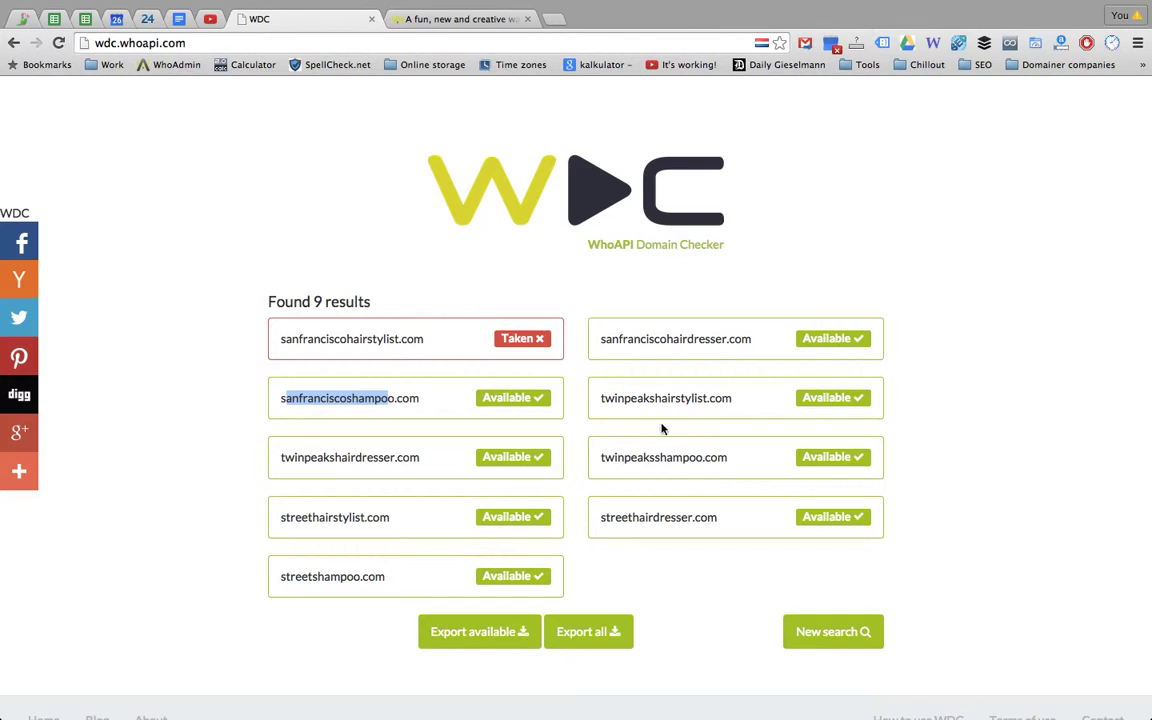
Find the short brandable domains scenario in the blog article and start a new search in the domain checker.
click(458, 20)
scroll(480, 350, down, 5)
scroll(447, 352, down, 8)
scroll(445, 345, down, 3)
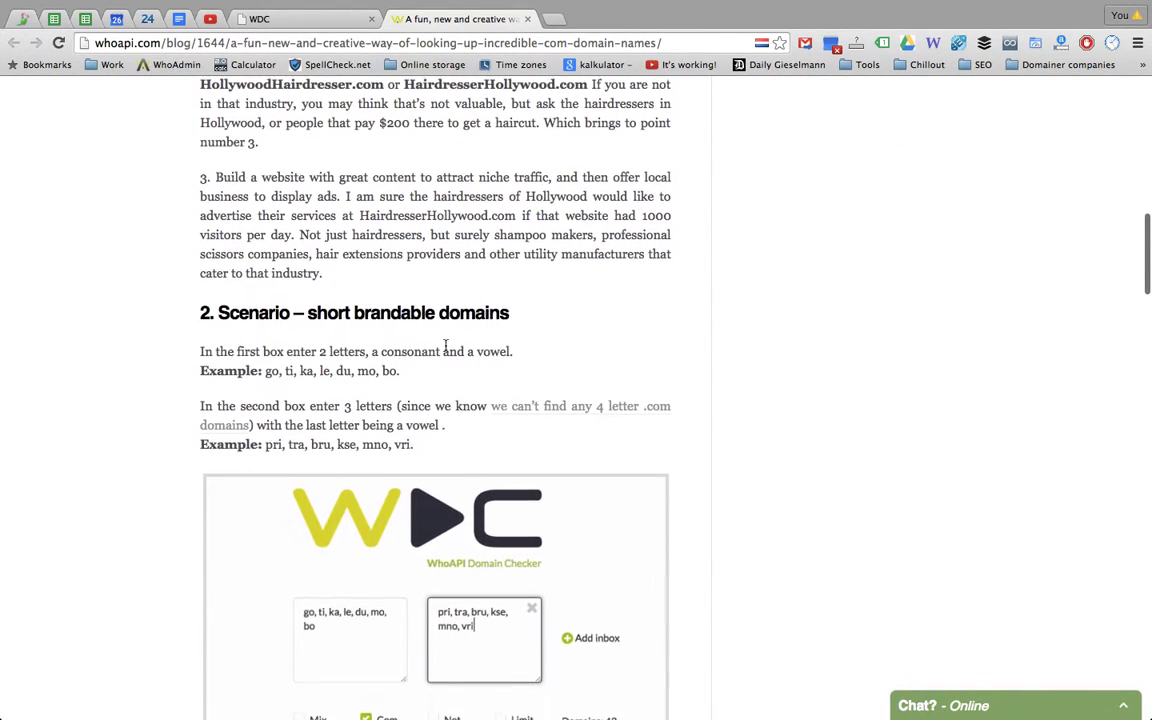
scroll(446, 344, down, 1)
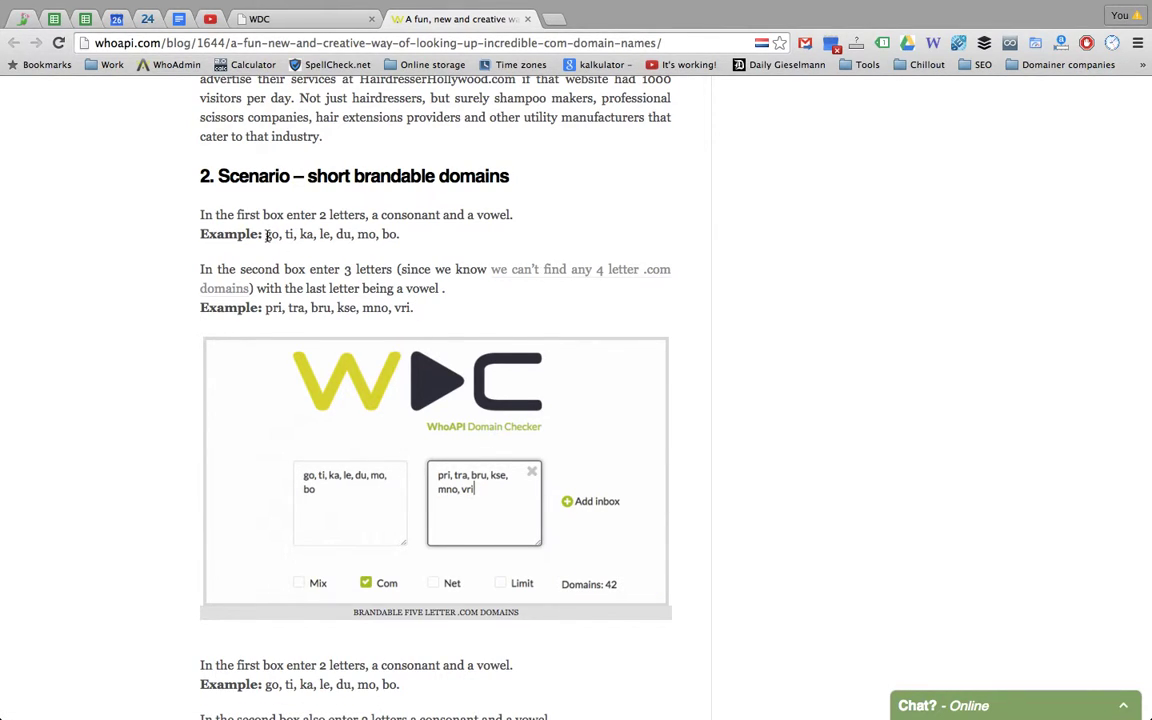
click(295, 19)
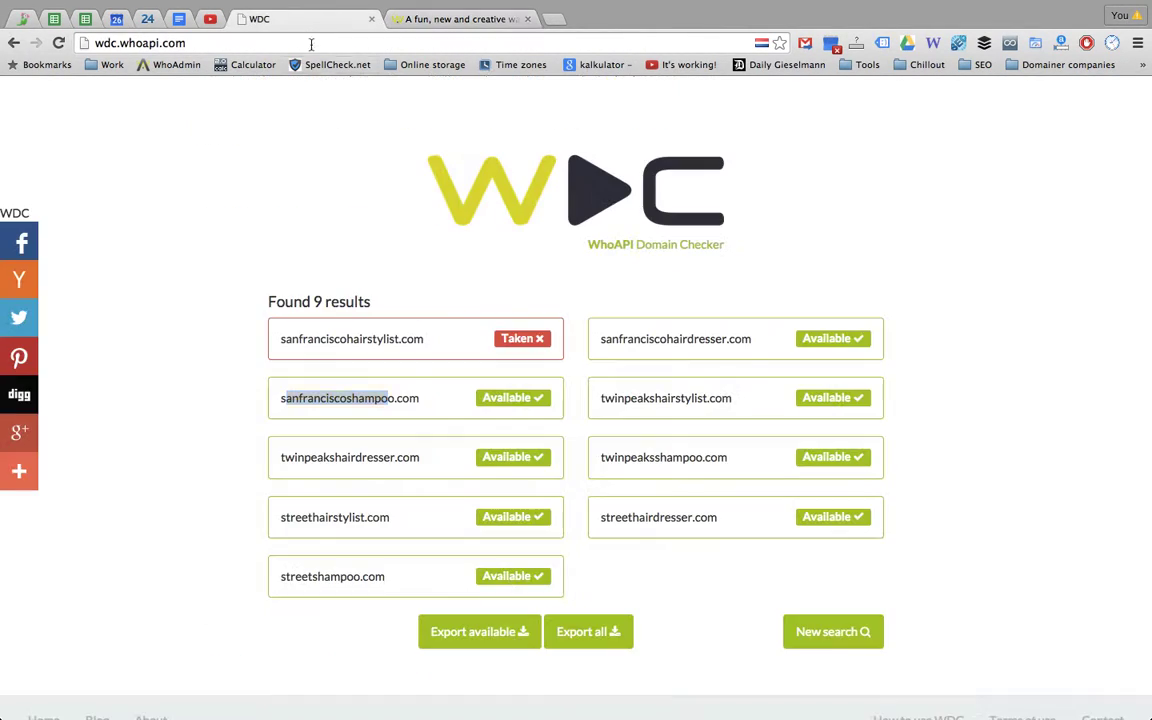
click(832, 630)
Copy the two-letter examples "go, ti, ka" from the article's second scenario into the first keyword box.
click(405, 20)
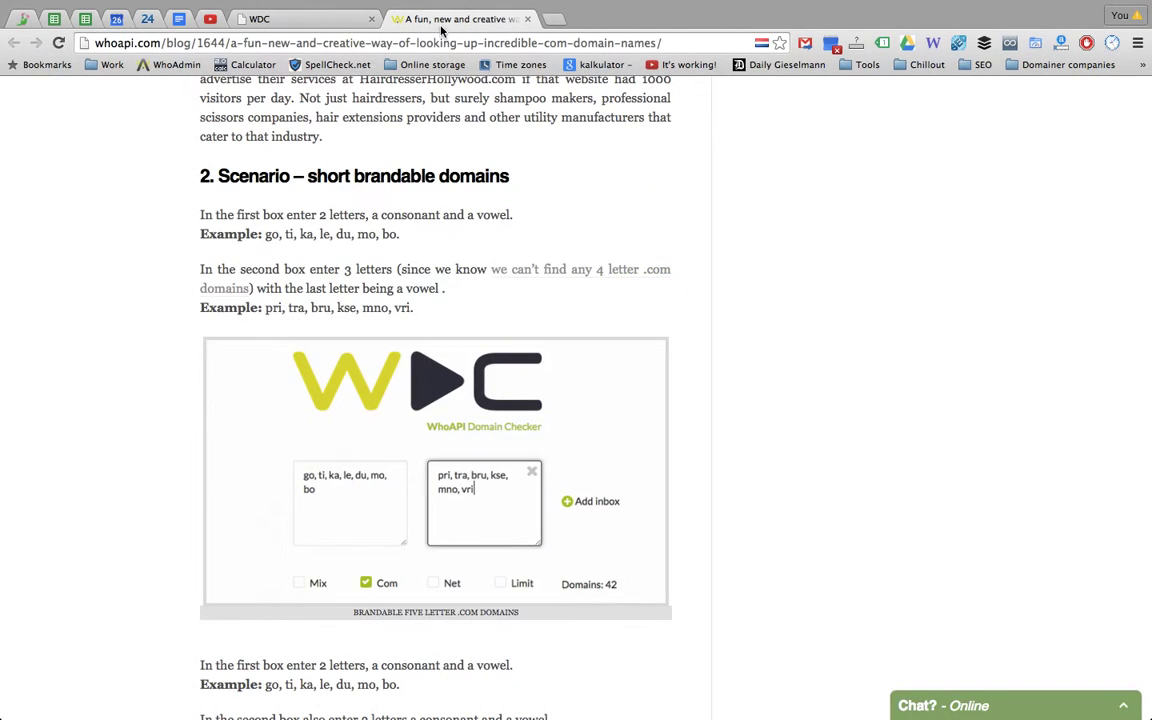
drag(268, 236, 314, 234)
key(super+c)
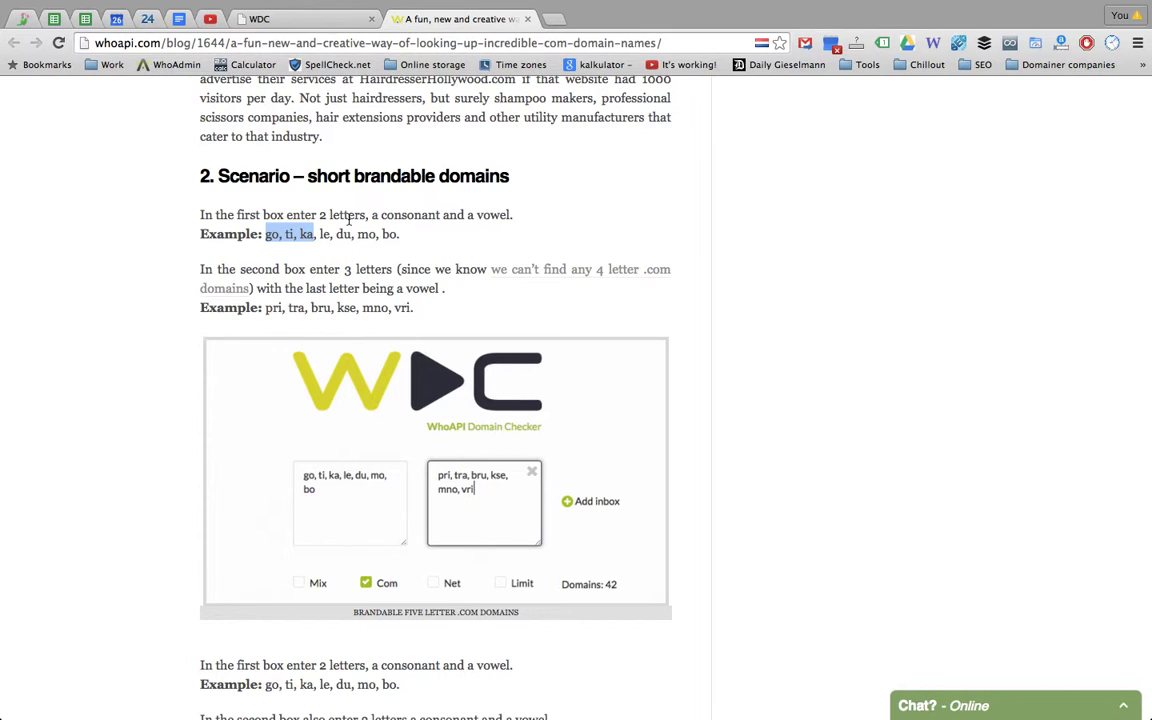
click(286, 20)
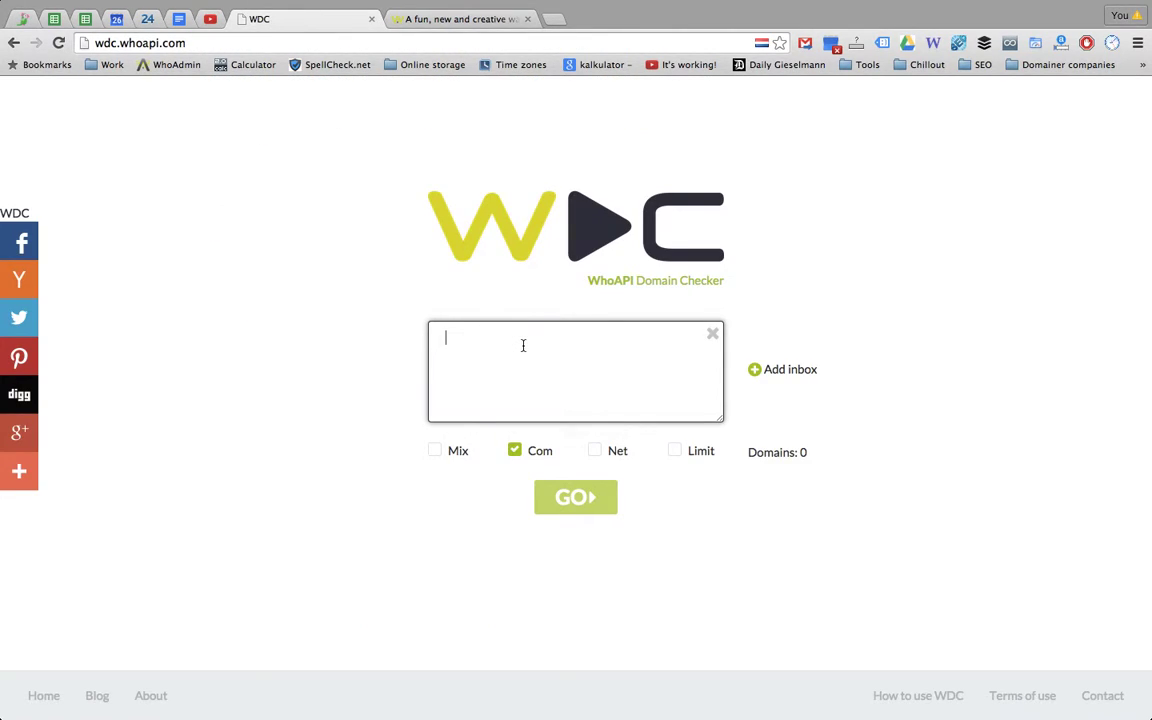
key(super+v)
Add a second keyword box and fill it with "mno, vri" copied from the article's three-letter examples.
click(806, 371)
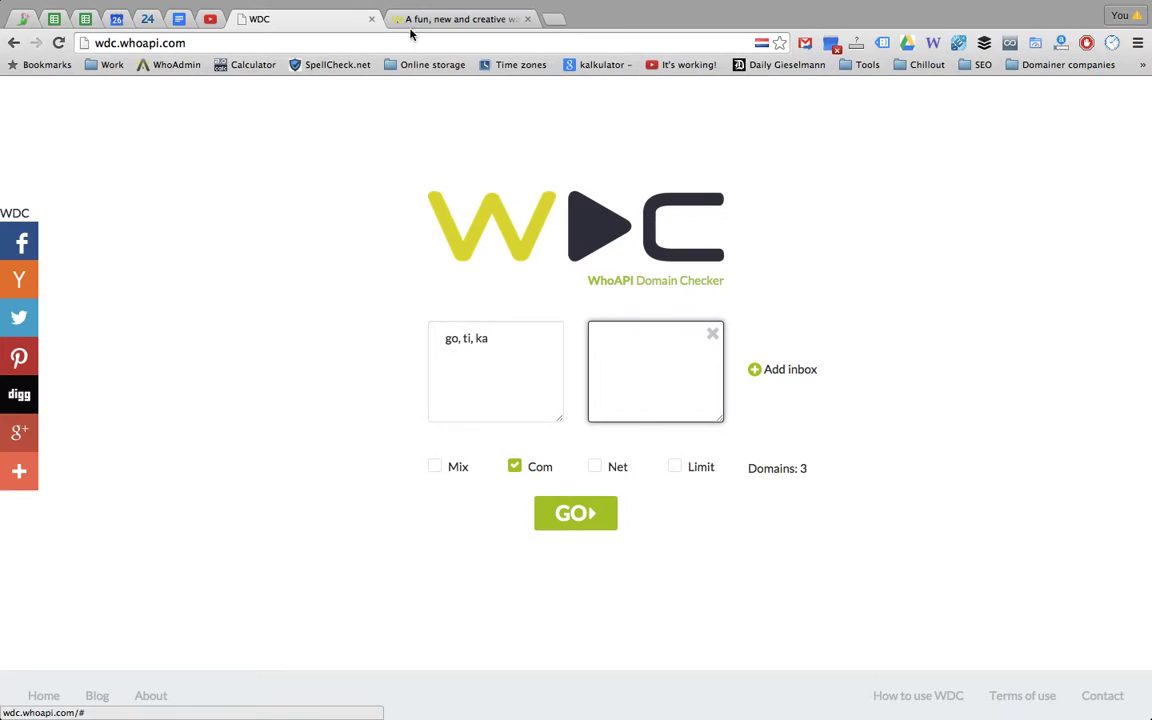
click(427, 19)
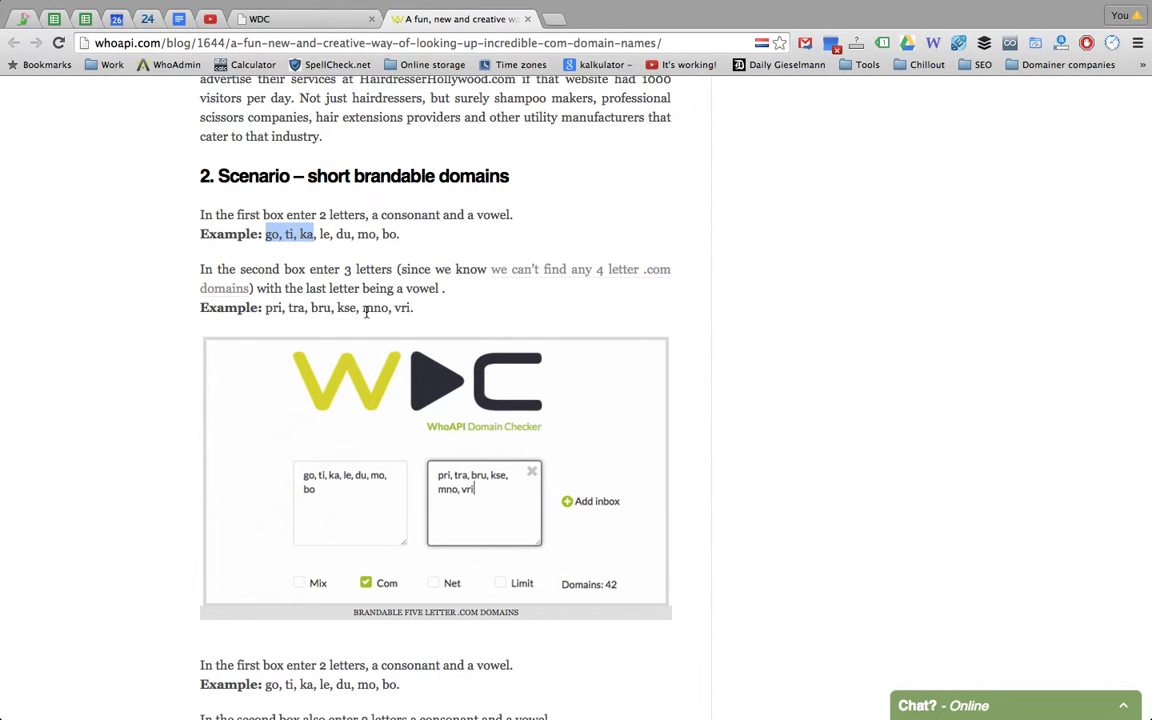
scroll(390, 345, up, 1)
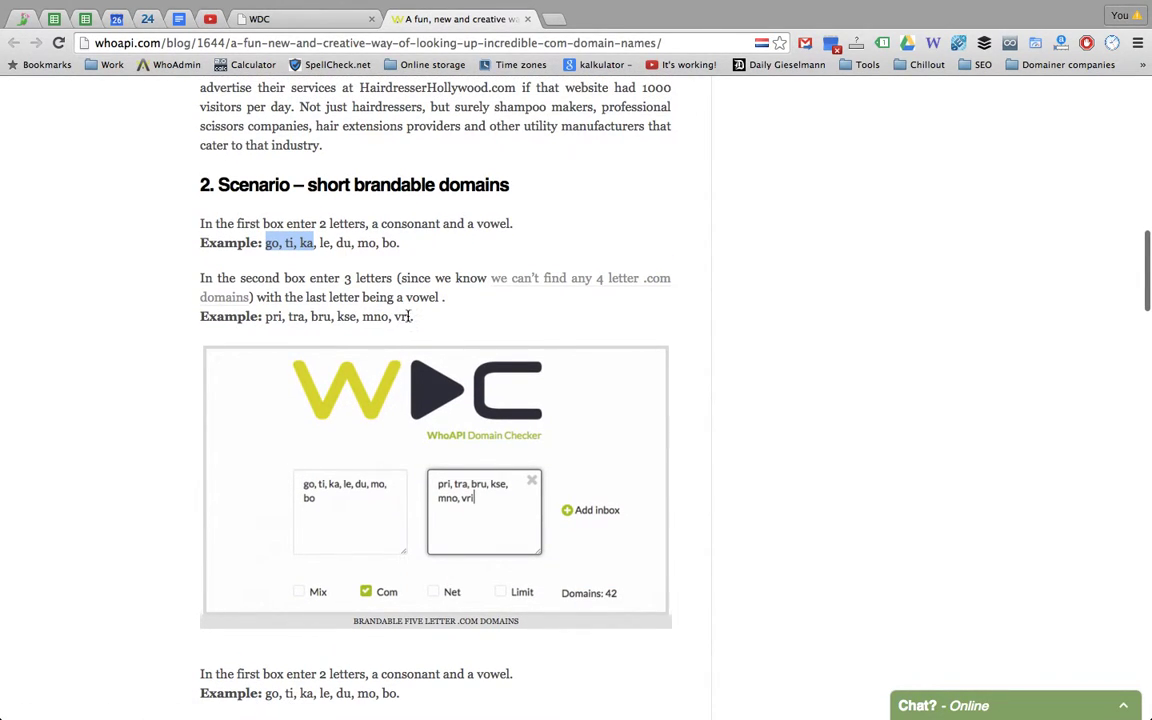
drag(410, 316, 362, 316)
key(super+c)
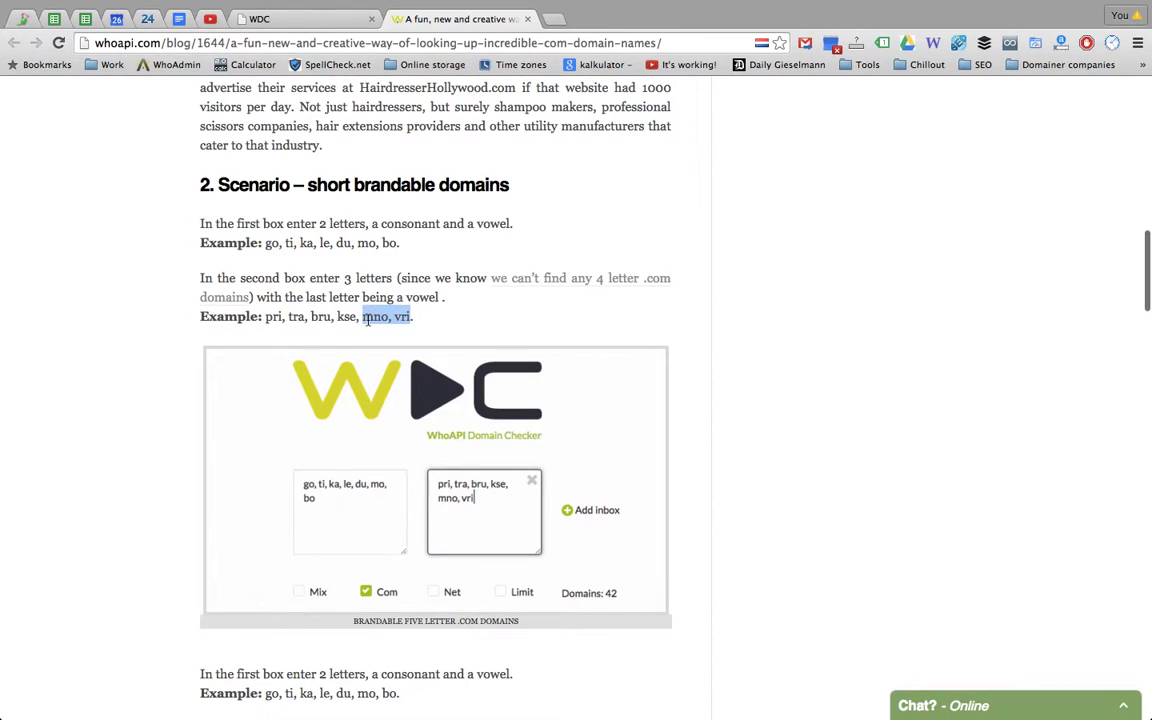
click(324, 15)
key(super+v)
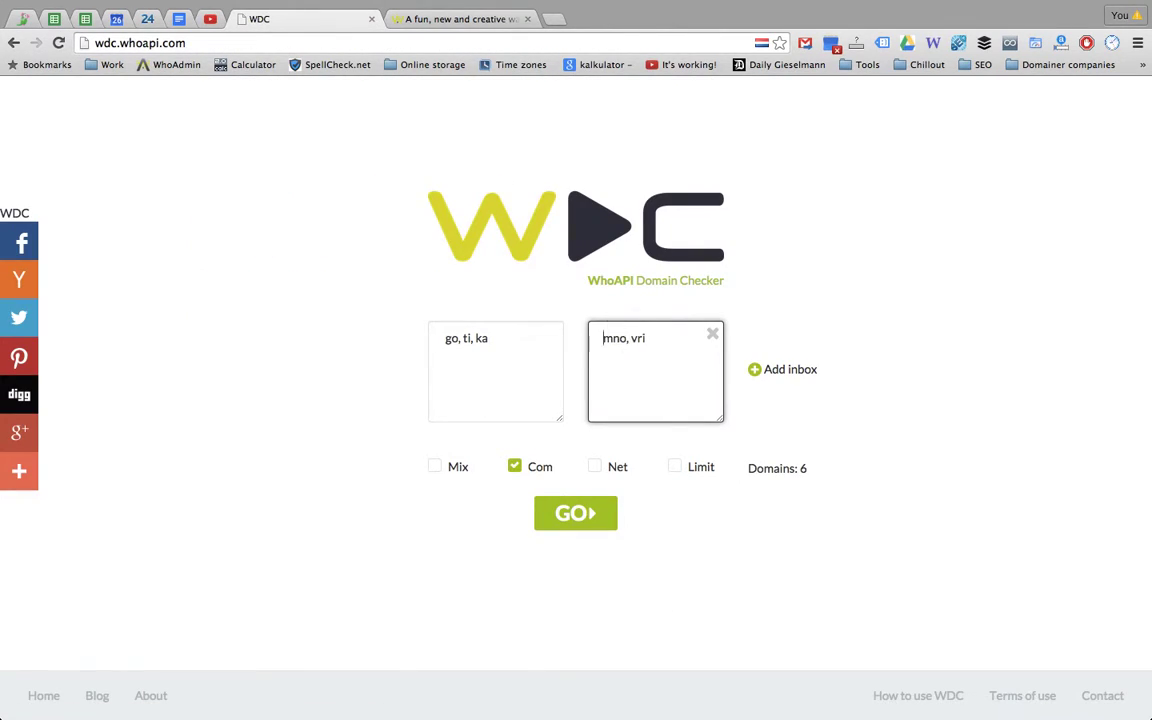
Add a third keyword box and fill it with "pi, ta" copied from the article's third-box examples.
click(786, 372)
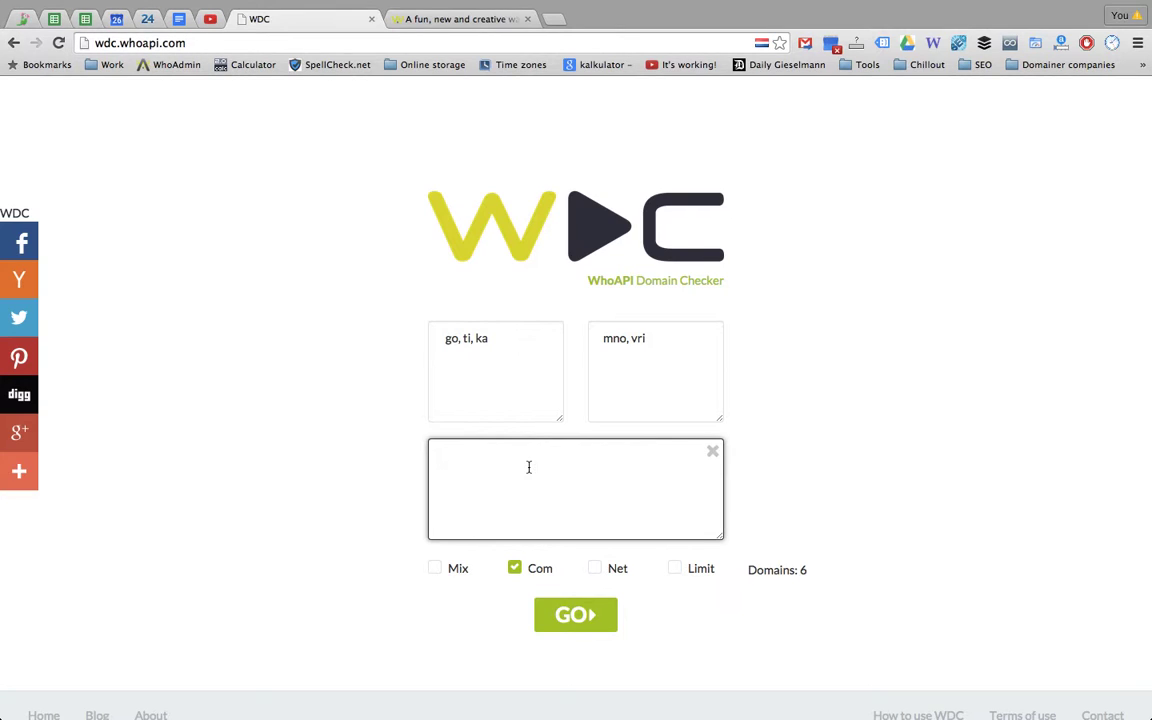
click(437, 30)
scroll(372, 460, down, 3)
scroll(372, 460, down, 2)
drag(267, 586, 294, 586)
key(ctrl+c)
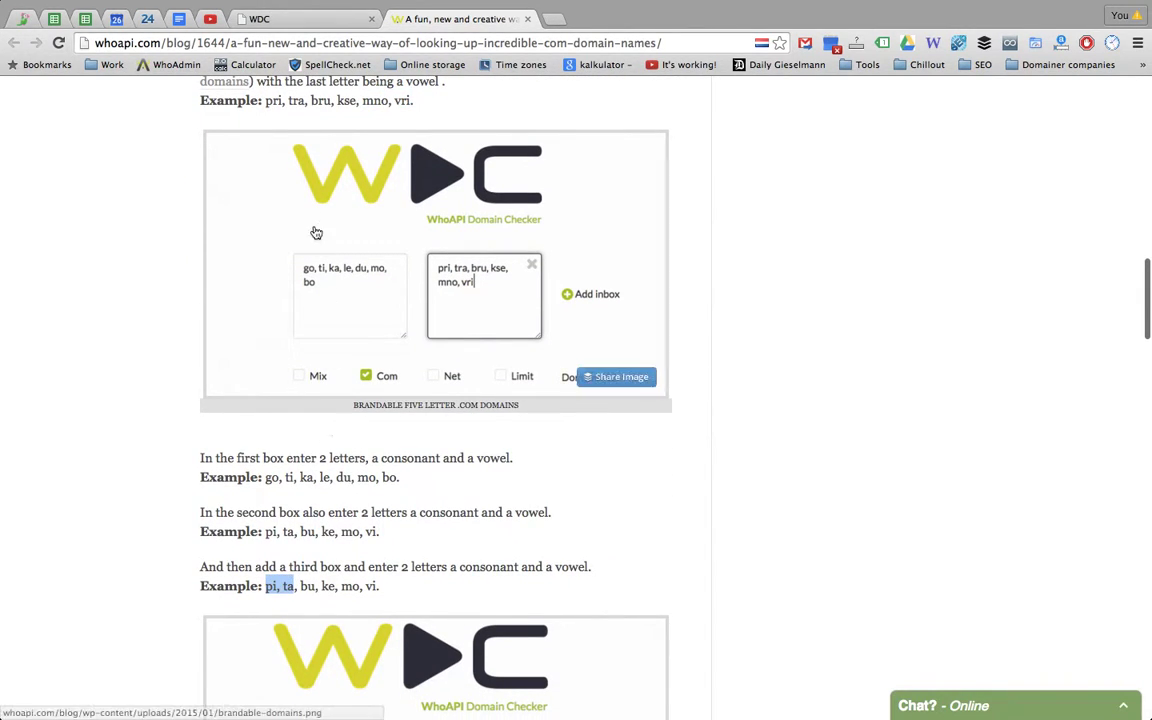
click(298, 20)
key(ctrl+v)
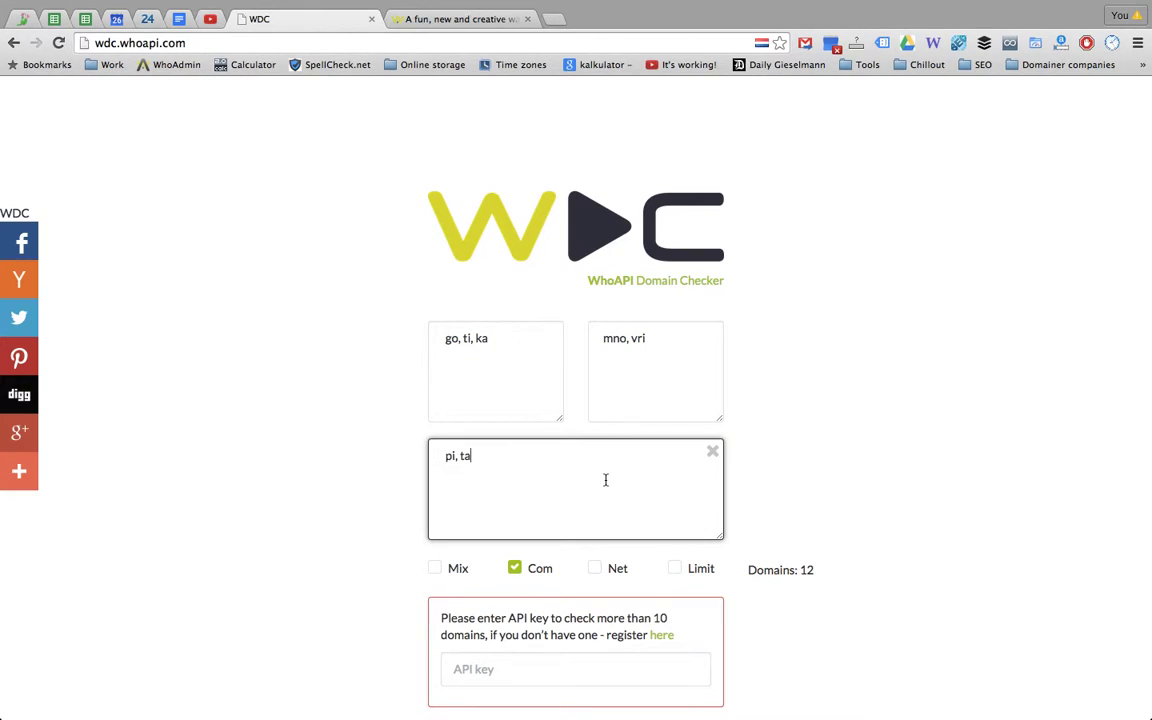
Shorten the second keyword list to "mno" by removing "vri", and run the domain availability check.
click(652, 339)
key(BackSpace)
key(BackSpace)
key(BackSpace)
key(BackSpace)
key(BackSpace)
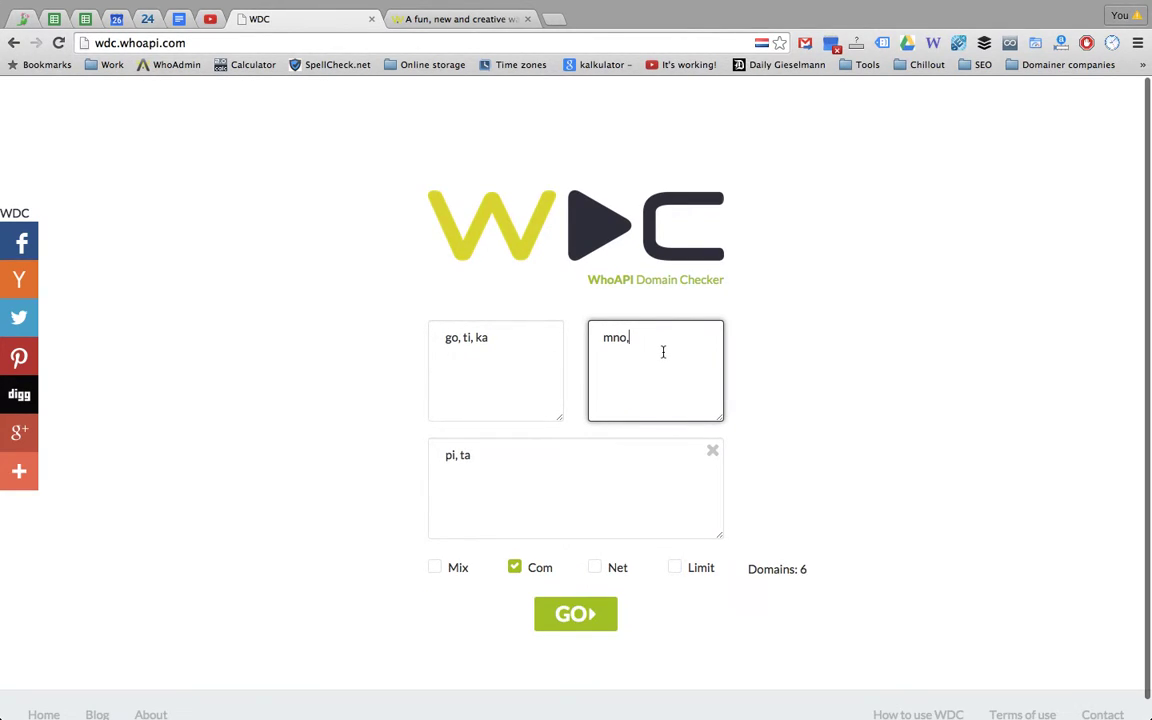
click(585, 618)
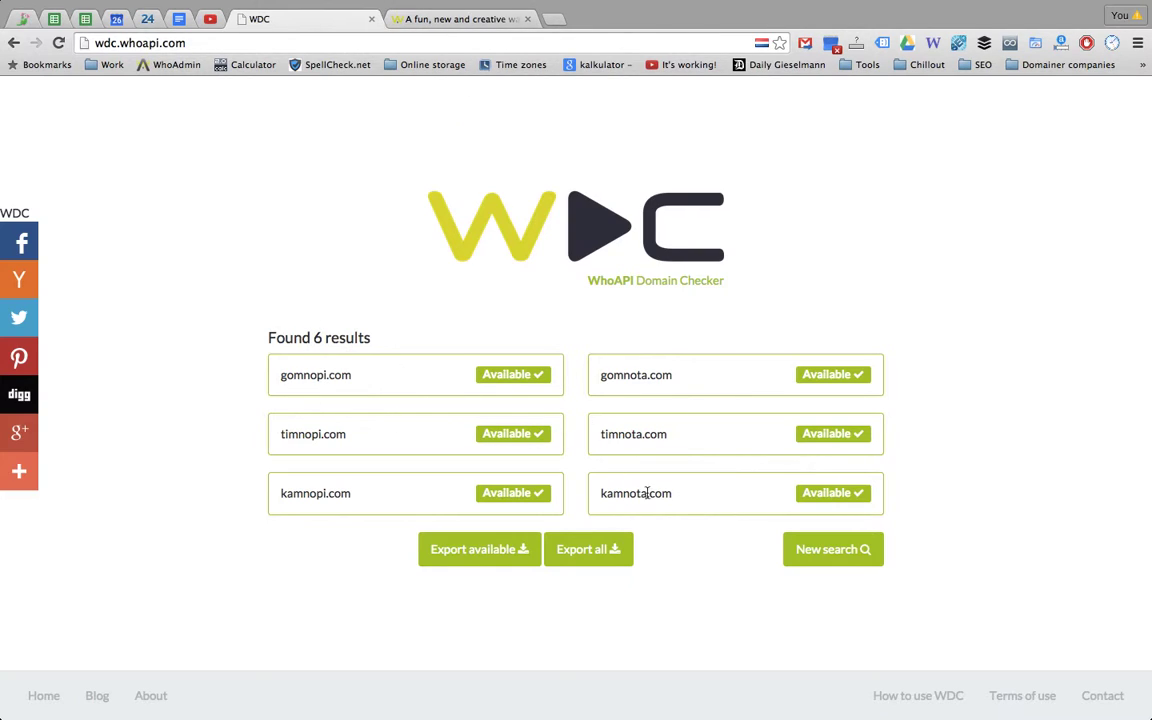
Start a new domain search and add an empty second keyword box.
click(822, 549)
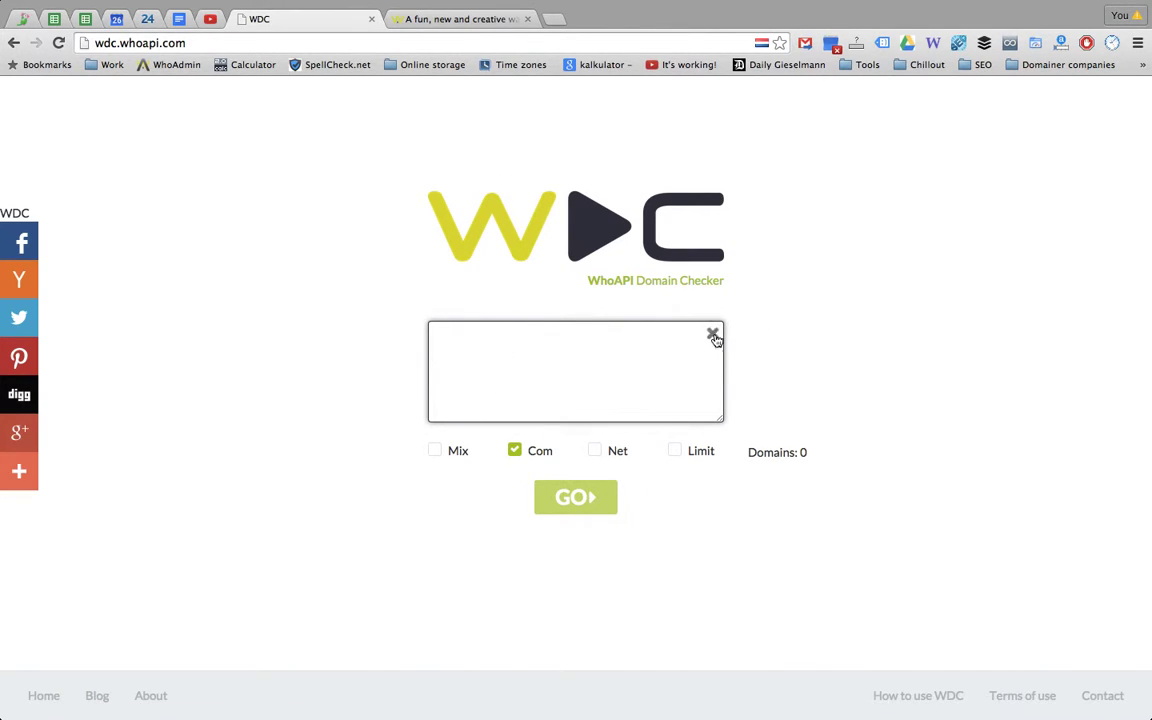
click(507, 247)
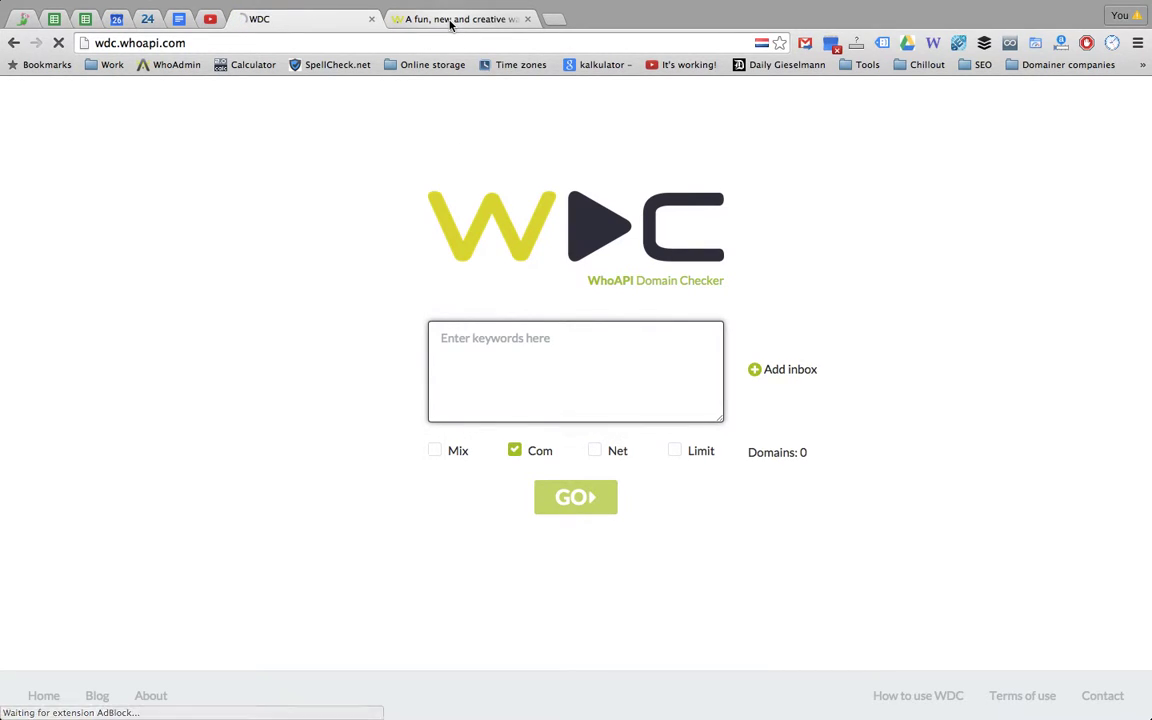
click(785, 369)
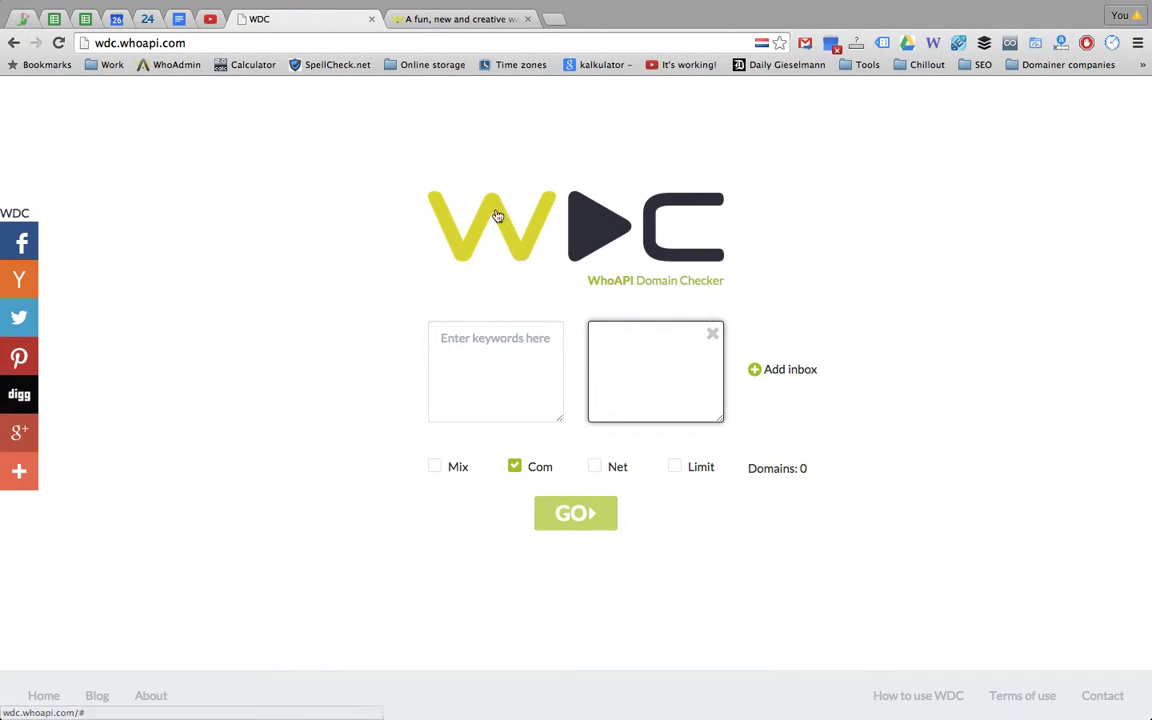
Copy "go, ti, ka" from the article's three-box example into the first keyword box.
click(400, 19)
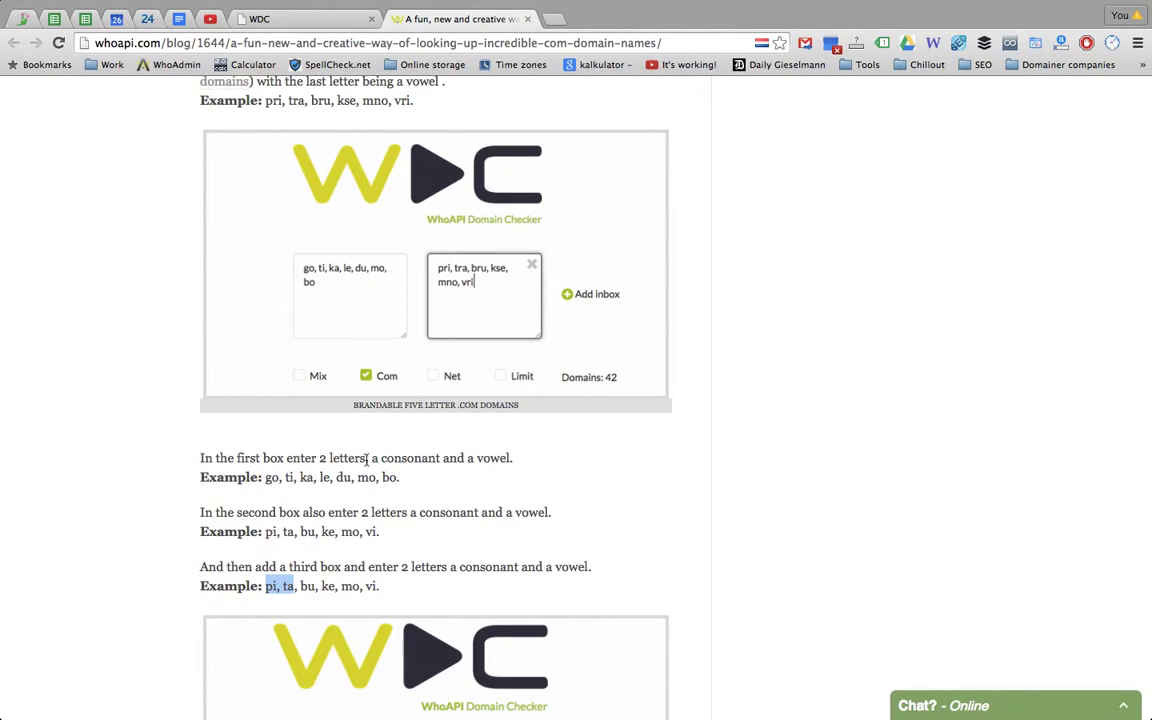
scroll(335, 414, down, 2)
drag(266, 394, 311, 396)
key(ctrl+c)
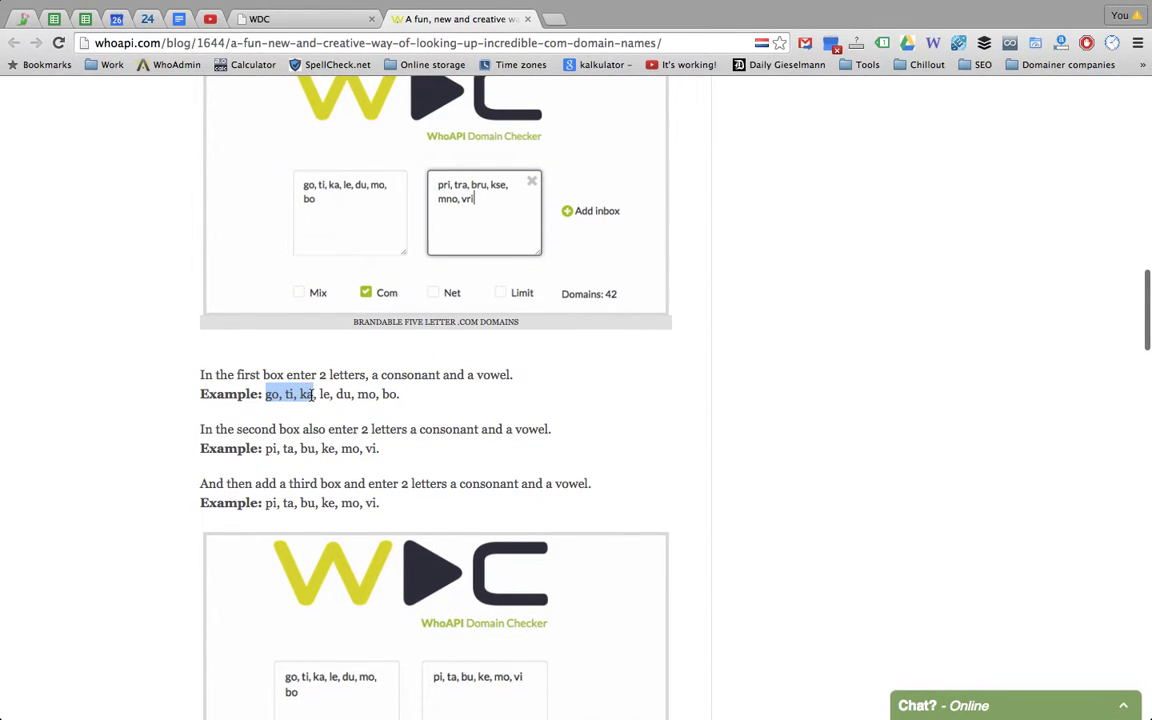
click(300, 19)
click(461, 325)
key(ctrl+v)
Put "pi, ta" from the article's second-box examples in the first keyword box and move "go, ti, ka" to the second.
click(440, 19)
drag(266, 450, 292, 450)
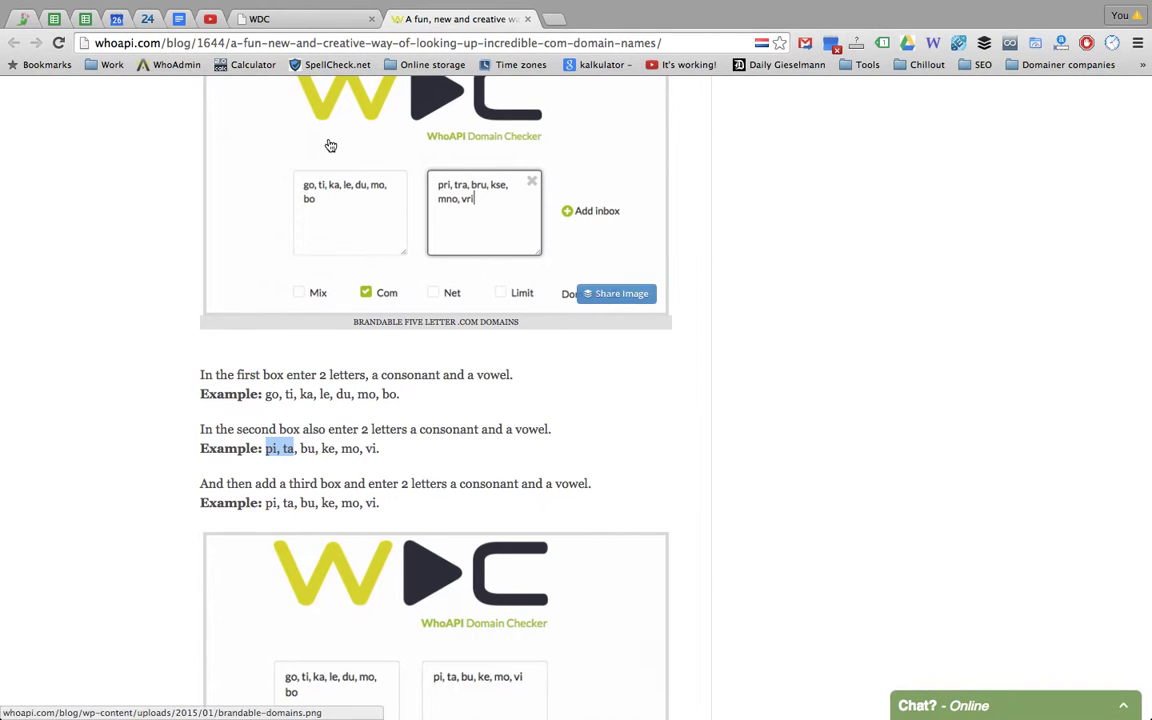
click(300, 19)
click(617, 348)
click(506, 343)
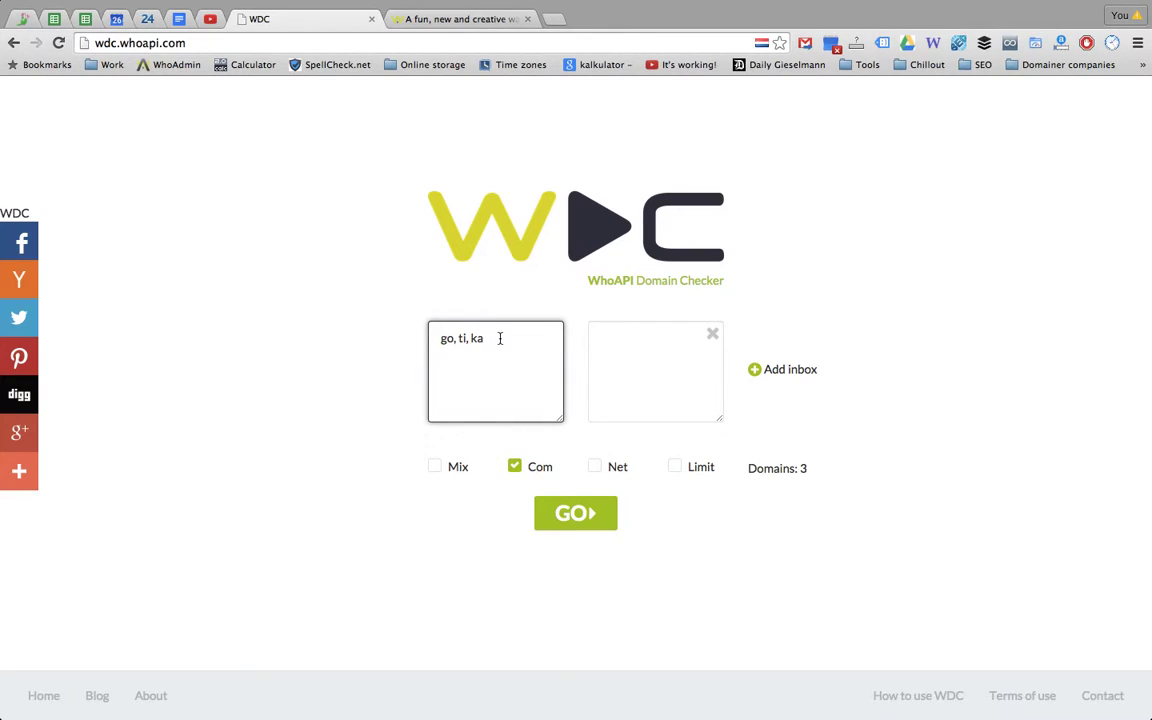
text(, pi, ta)
drag(442, 338, 486, 357)
key(super+c)
key(BackSpace)
click(612, 358)
key(super+v)
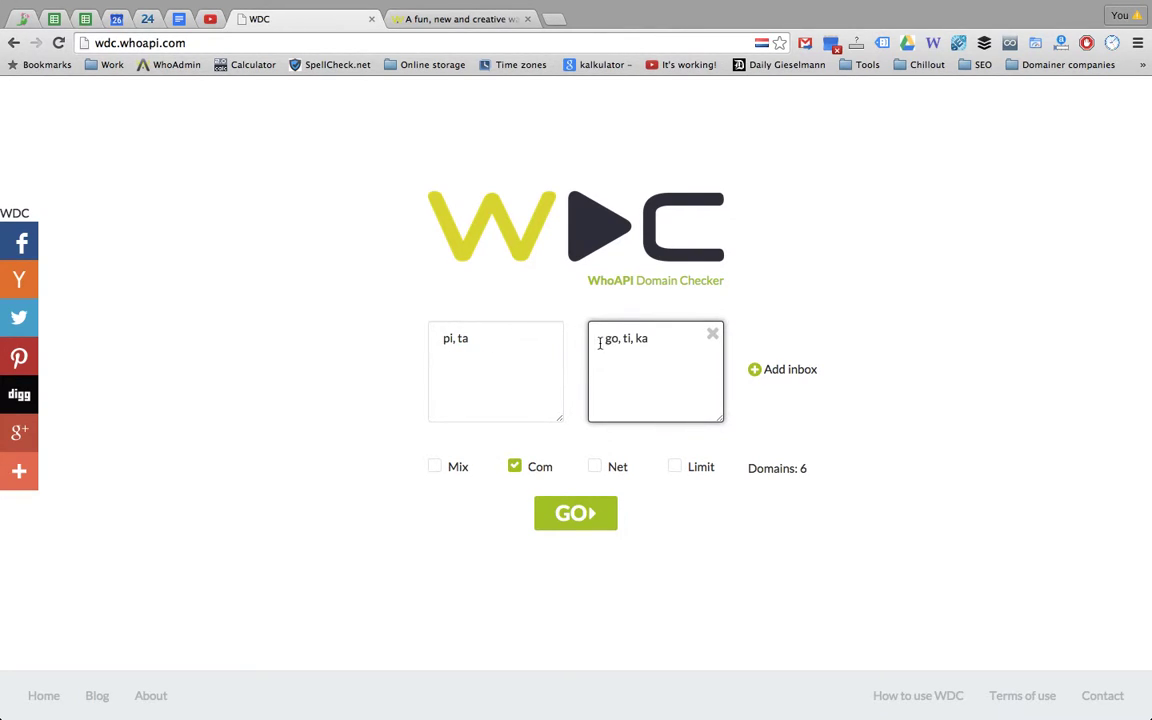
click(445, 338)
Add a third keyword box and fill it with "mo, bo" copied from the article's first-box examples.
click(399, 20)
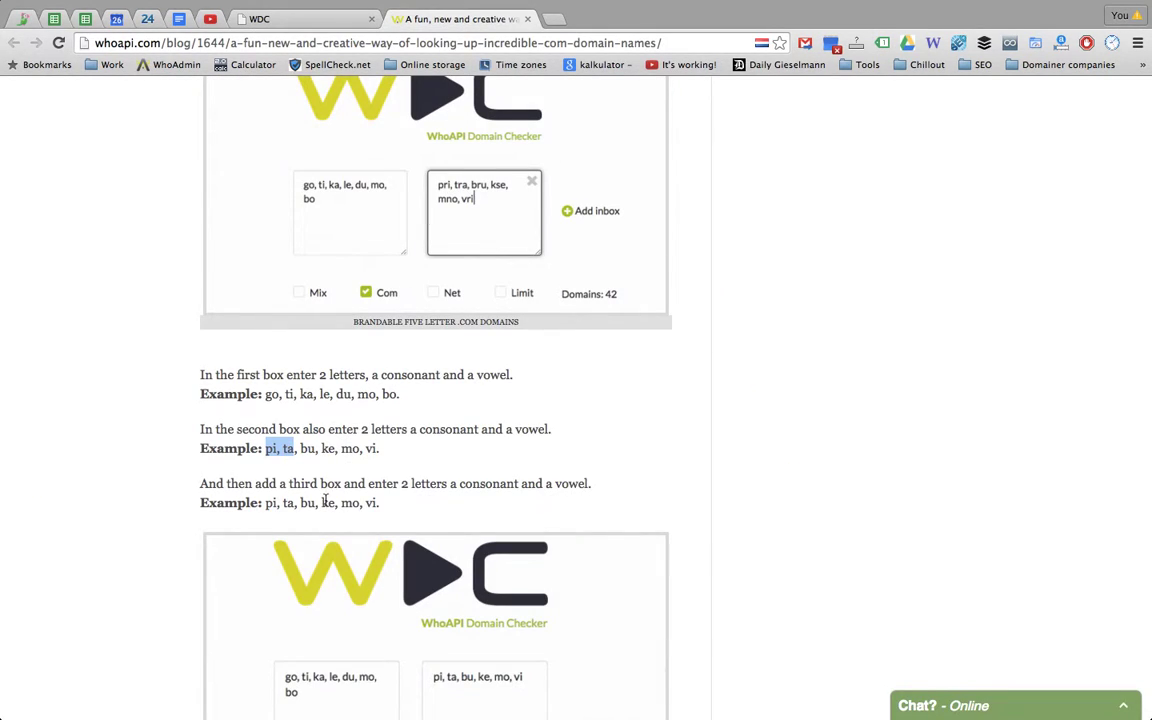
drag(341, 503, 377, 503)
drag(358, 393, 397, 394)
key(ctrl+c)
click(300, 18)
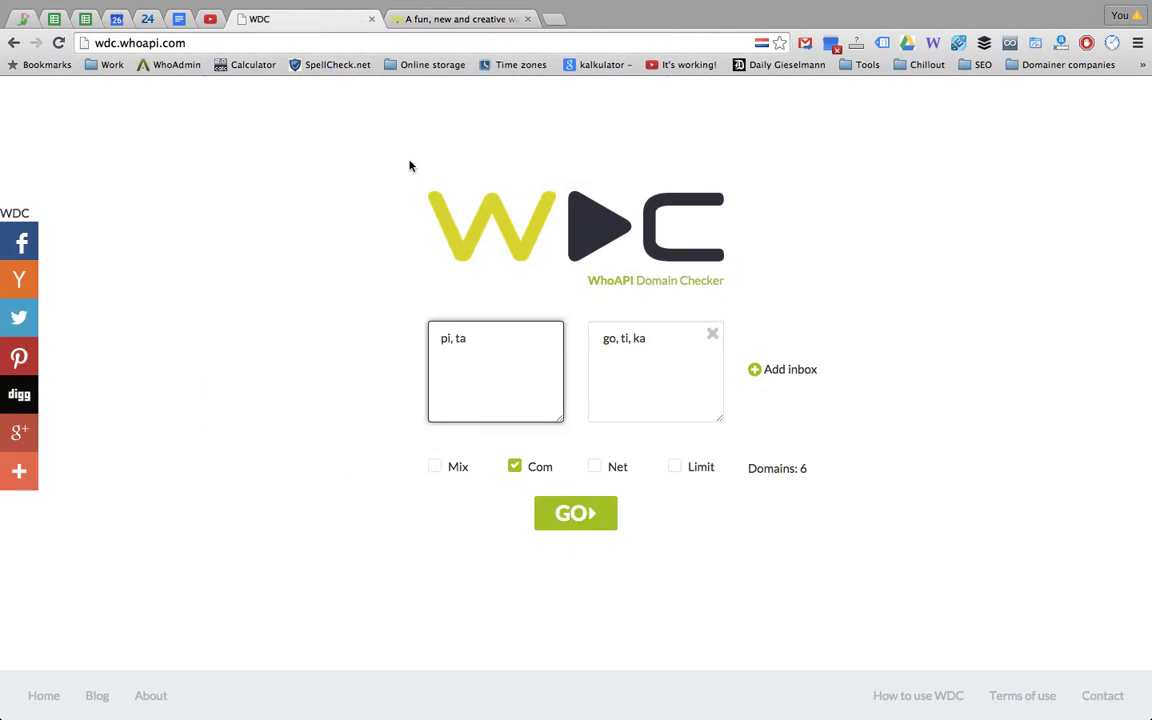
click(790, 370)
key(ctrl+v)
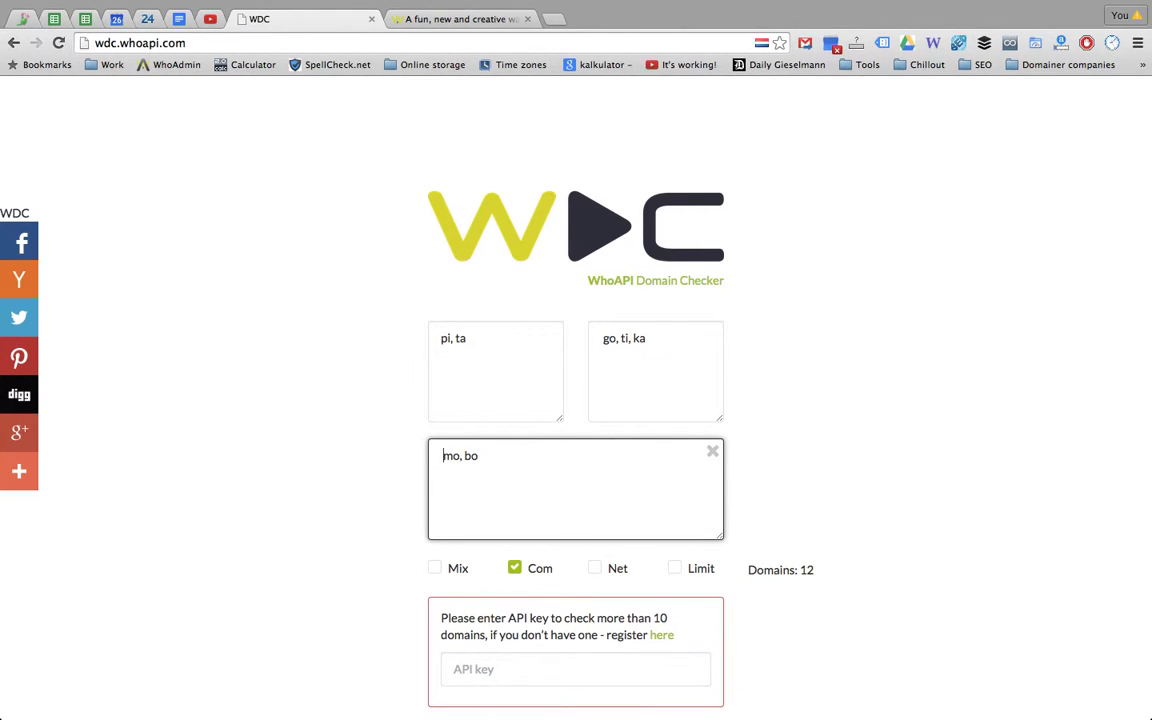
Shorten the third keyword list to "mo" and check the availability of the combined domains.
key(BackSpace)
key(BackSpace)
key(BackSpace)
key(BackSpace)
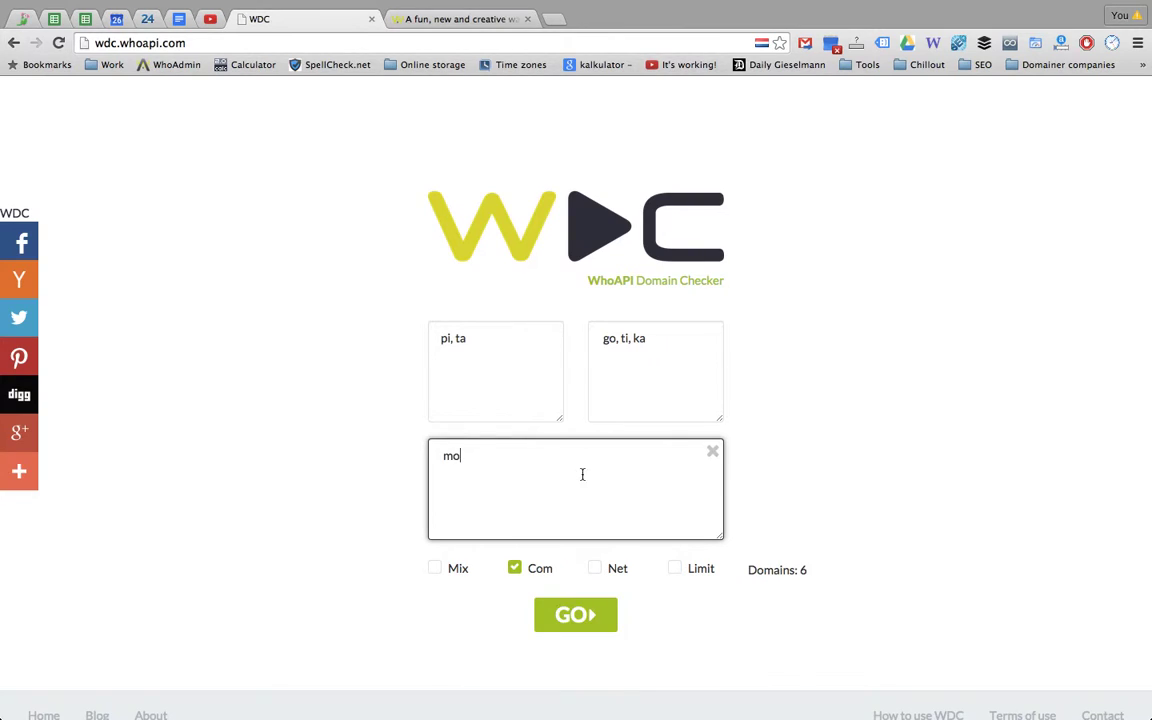
click(589, 620)
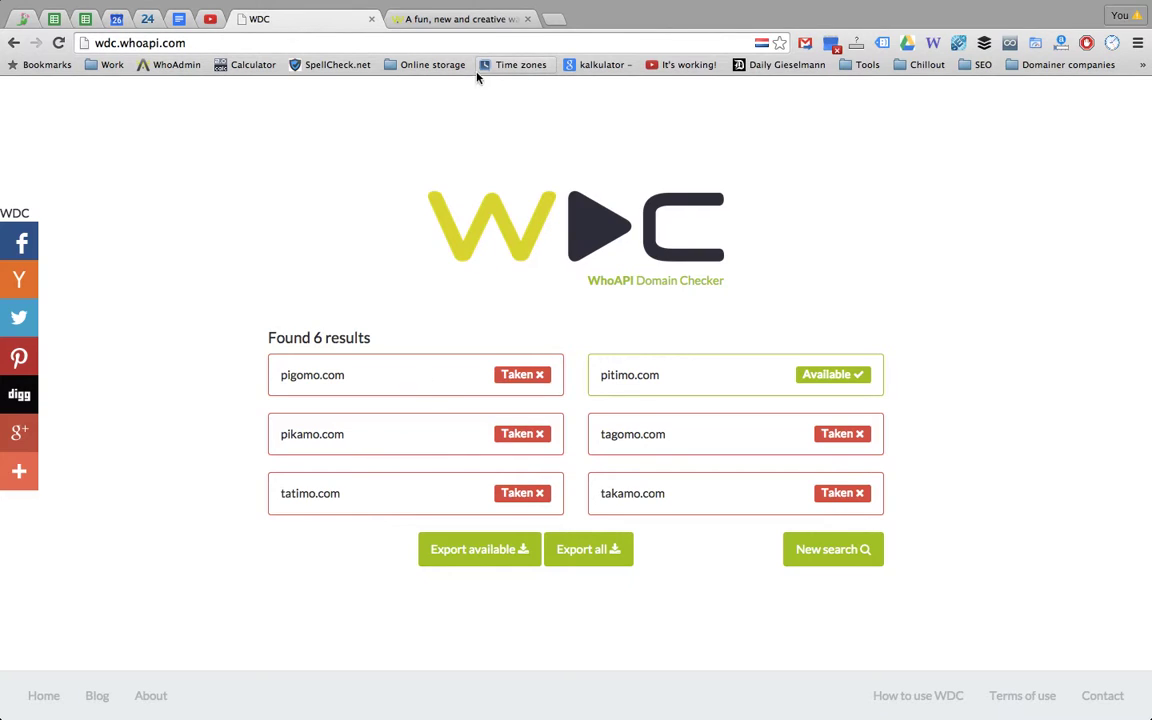
Find the third "fun combo" scenario in the blog article and reset the domain checker for a new search.
click(440, 19)
scroll(776, 337, down, 10)
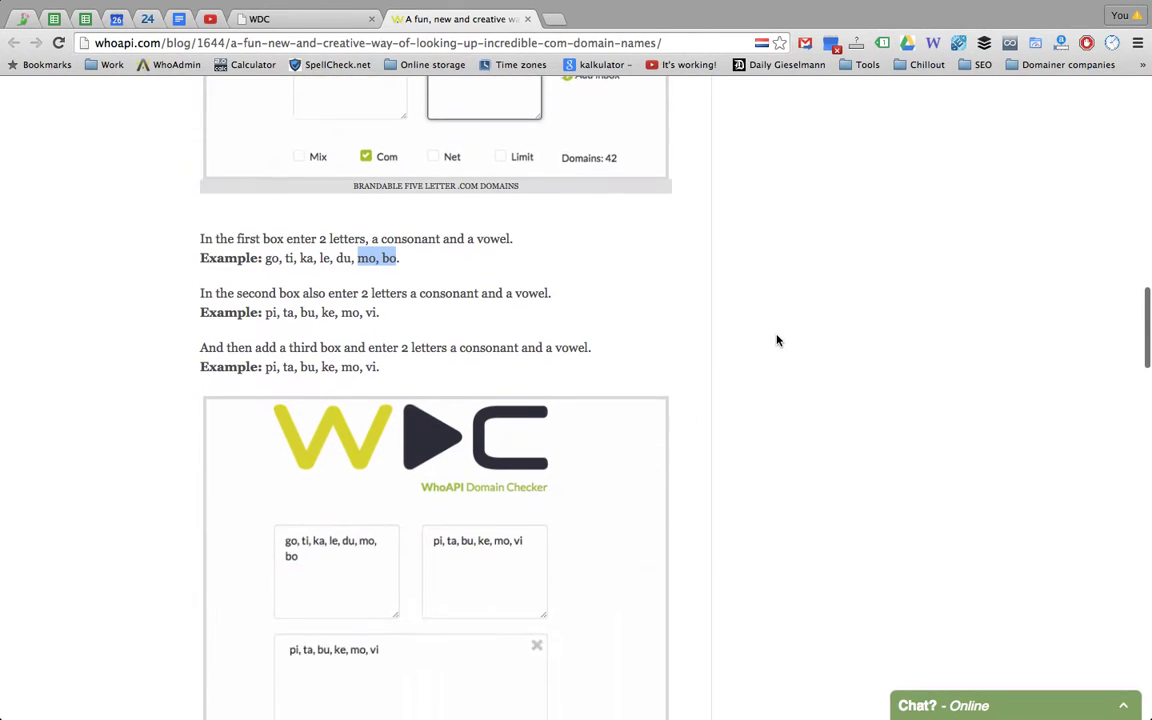
scroll(777, 341, down, 5)
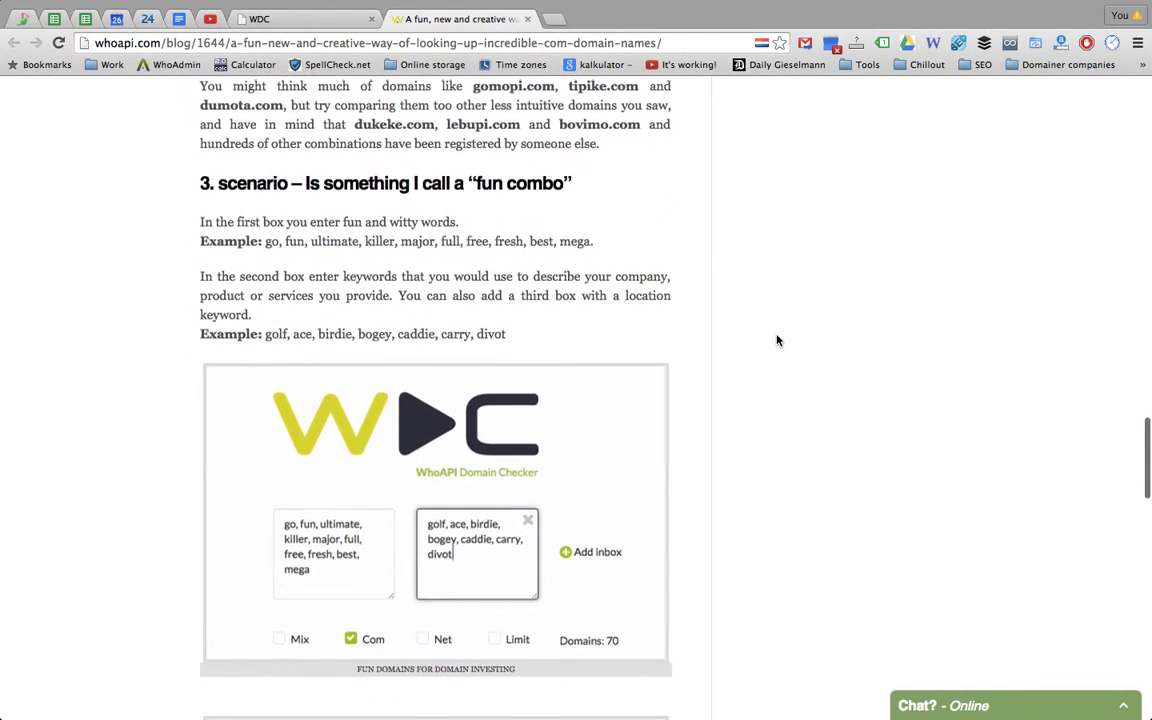
click(312, 19)
click(485, 18)
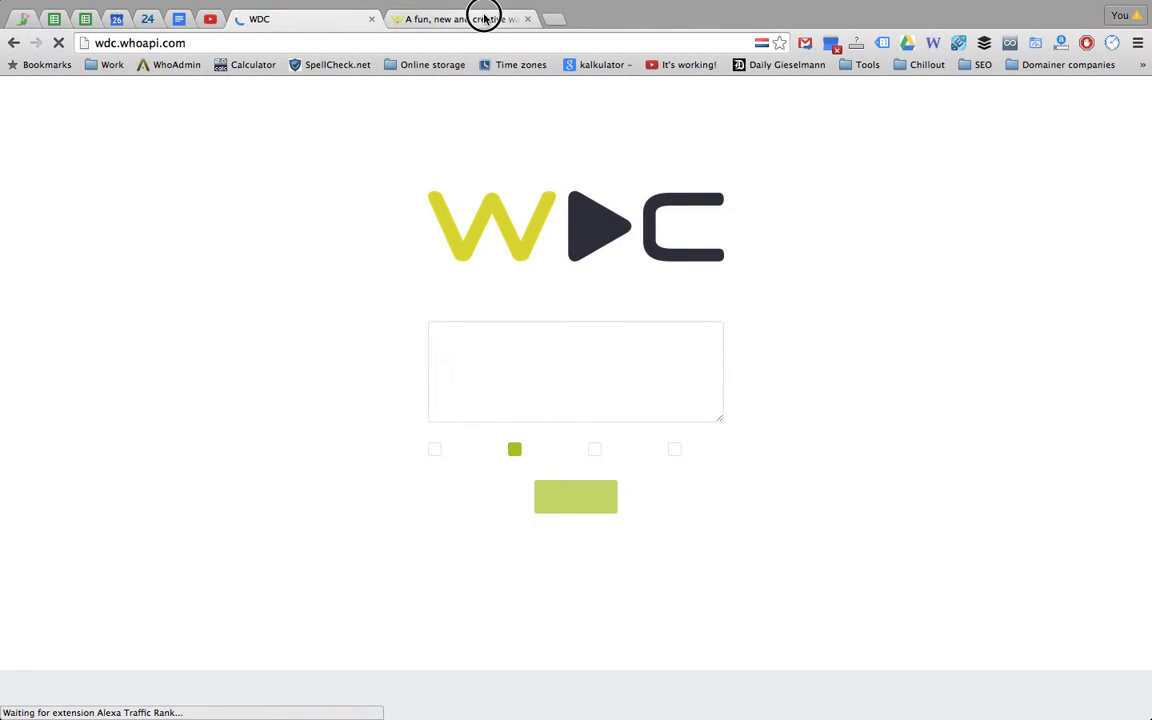
scroll(756, 290, down, 1)
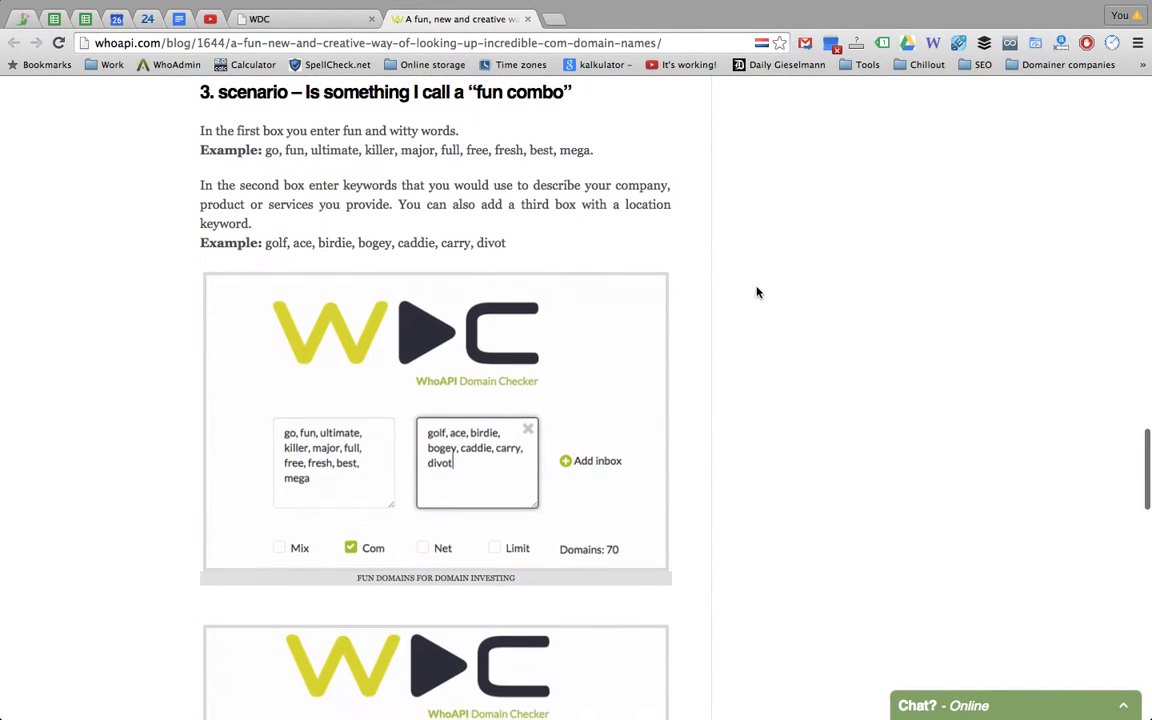
Copy "go, fun, ultimate" from the fun combo scenario's witty-word examples into the first keyword box.
drag(268, 149, 590, 147)
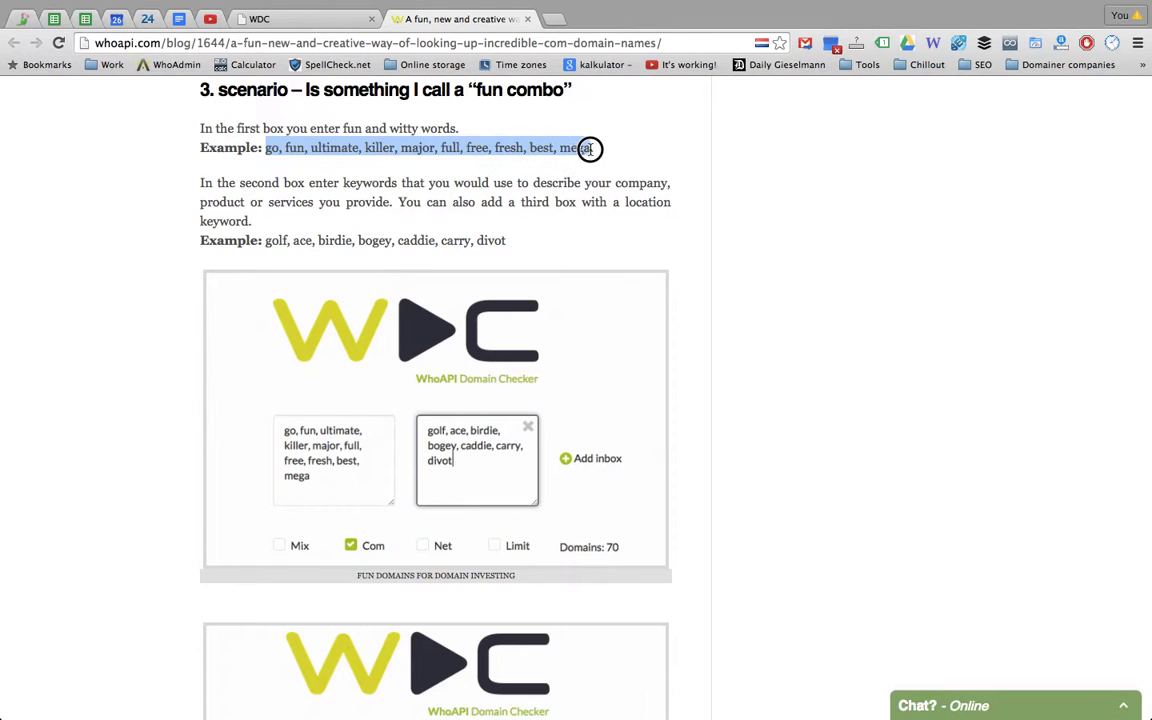
click(293, 150)
drag(266, 148, 357, 147)
key(super+c)
click(291, 24)
key(super+v)
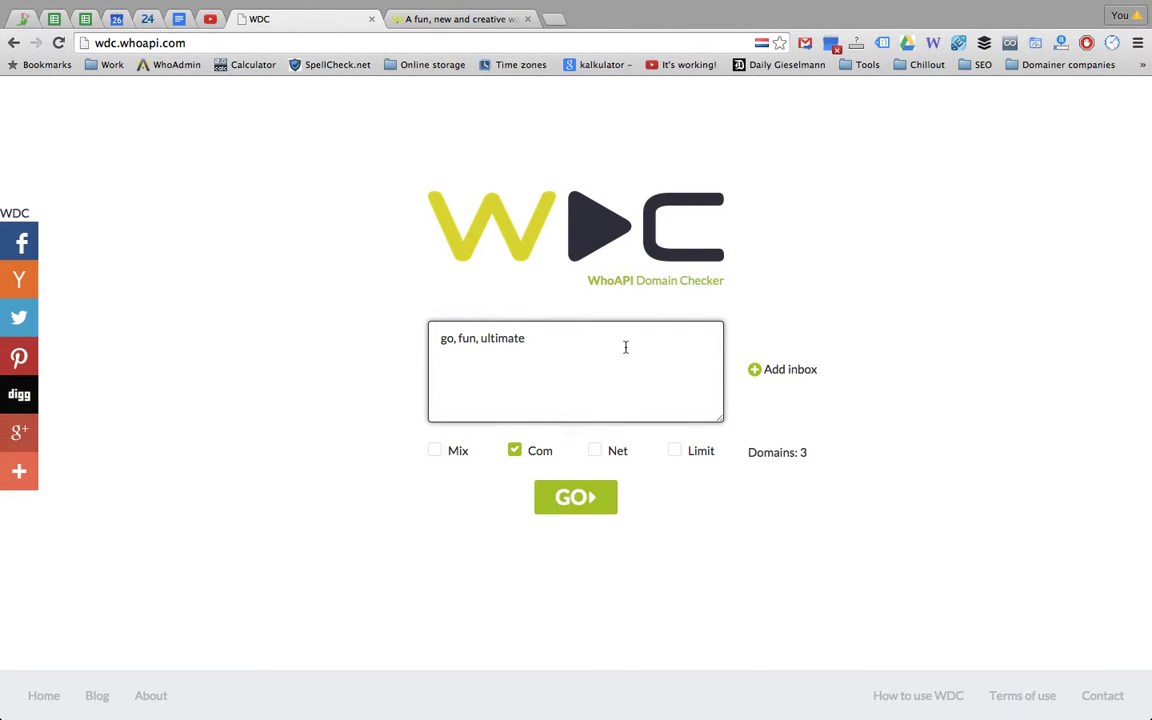
Add a second keyword box and paste in the article's golf examples, from "golf" through "divot".
click(786, 370)
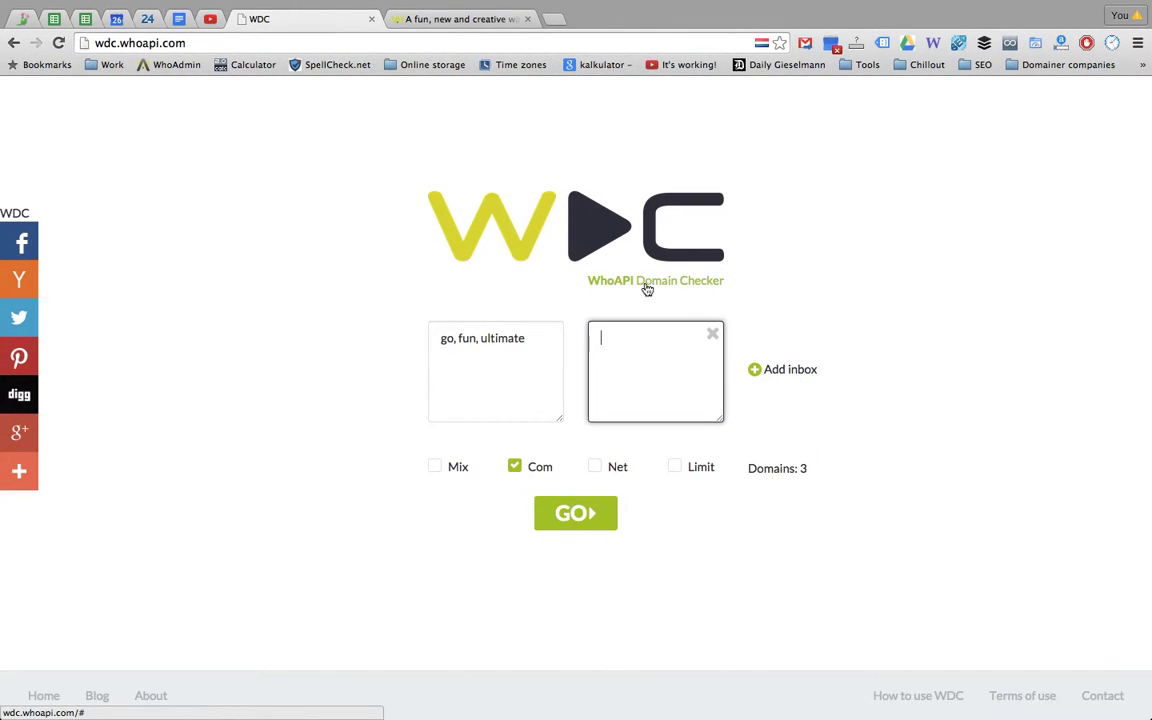
click(455, 20)
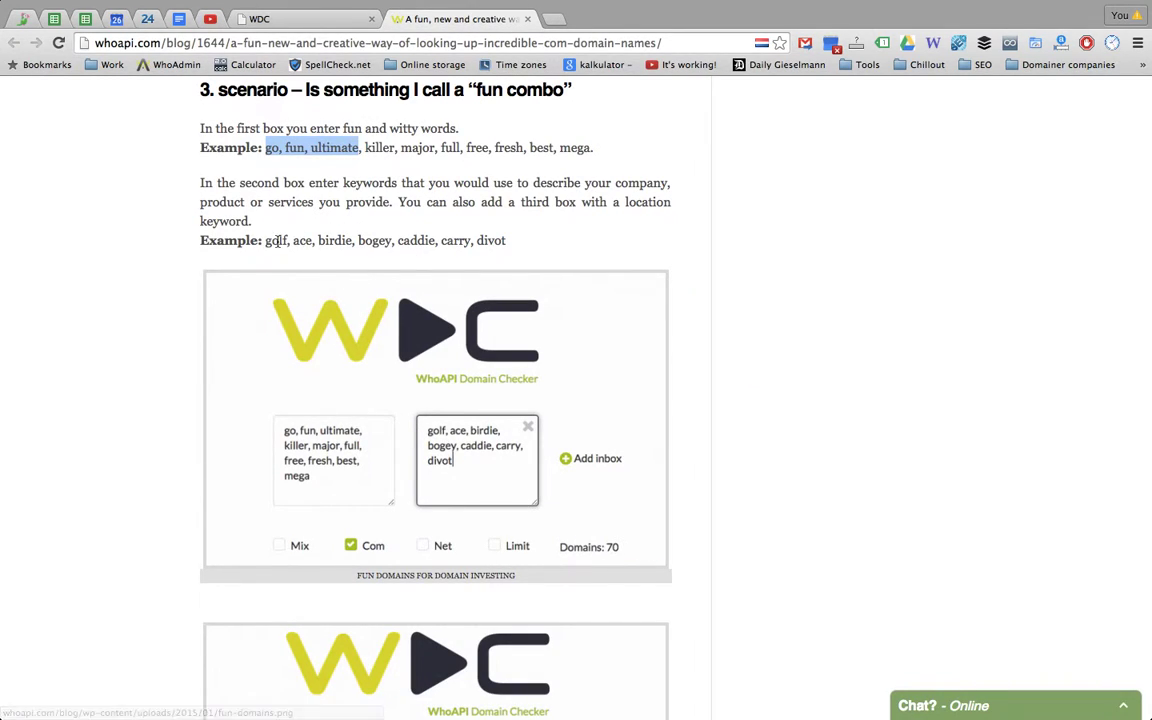
drag(265, 240, 506, 241)
key(ctrl+c)
click(316, 18)
click(651, 343)
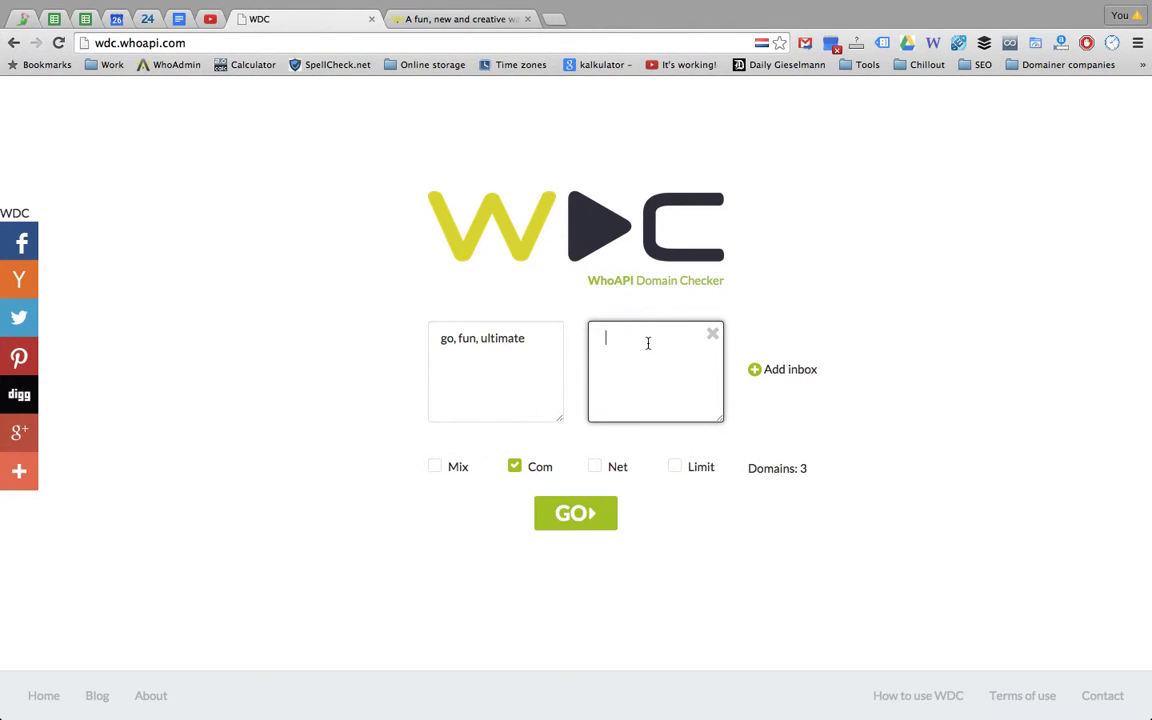
key(ctrl+v)
Trim the second keyword list to "golf, ace, birdie".
drag(640, 374, 645, 366)
key(BackSpace)
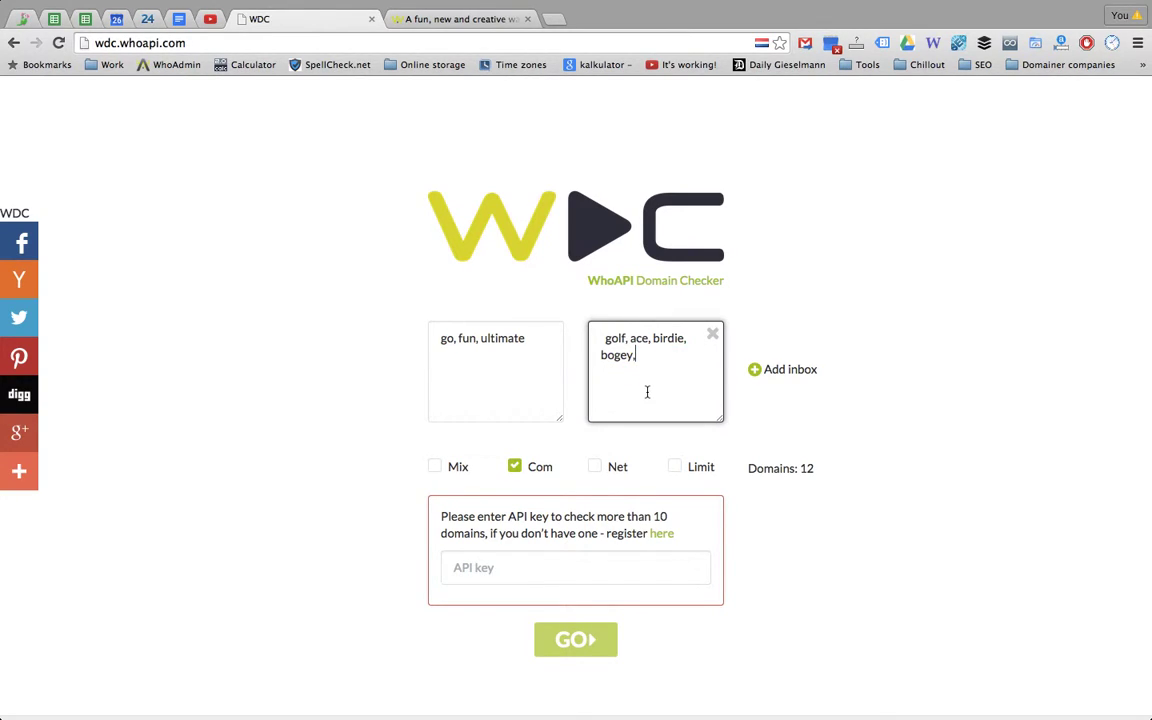
key(Delete)
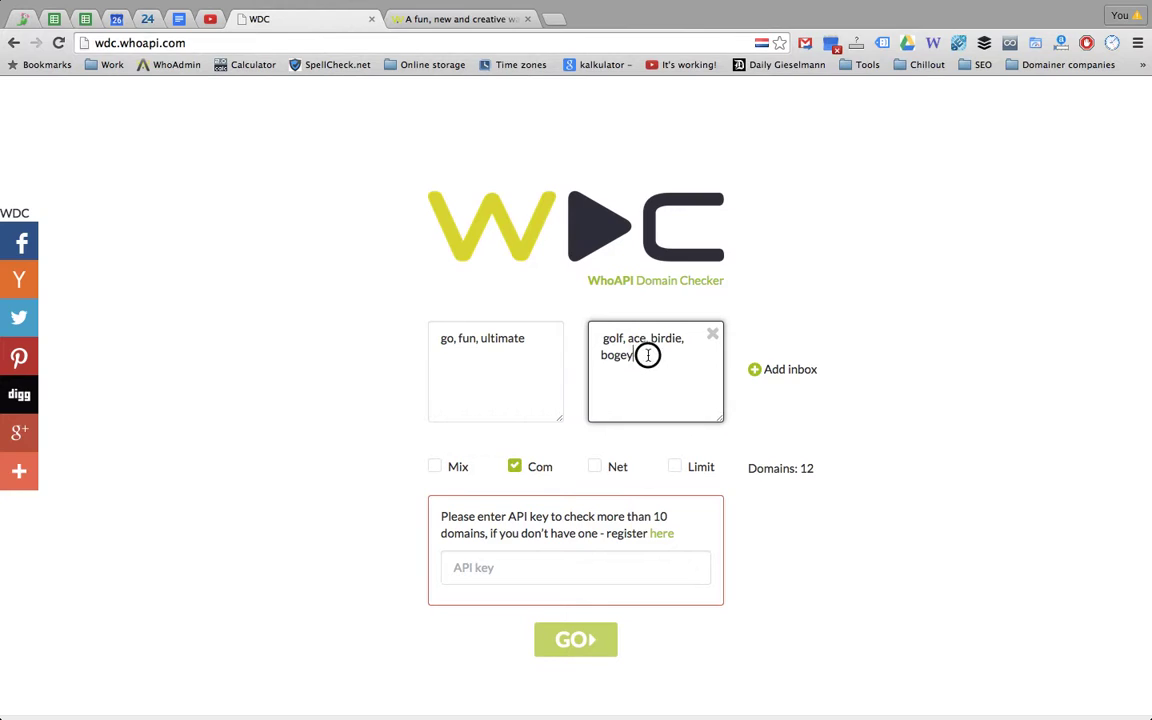
drag(645, 352, 607, 355)
key(BackSpace)
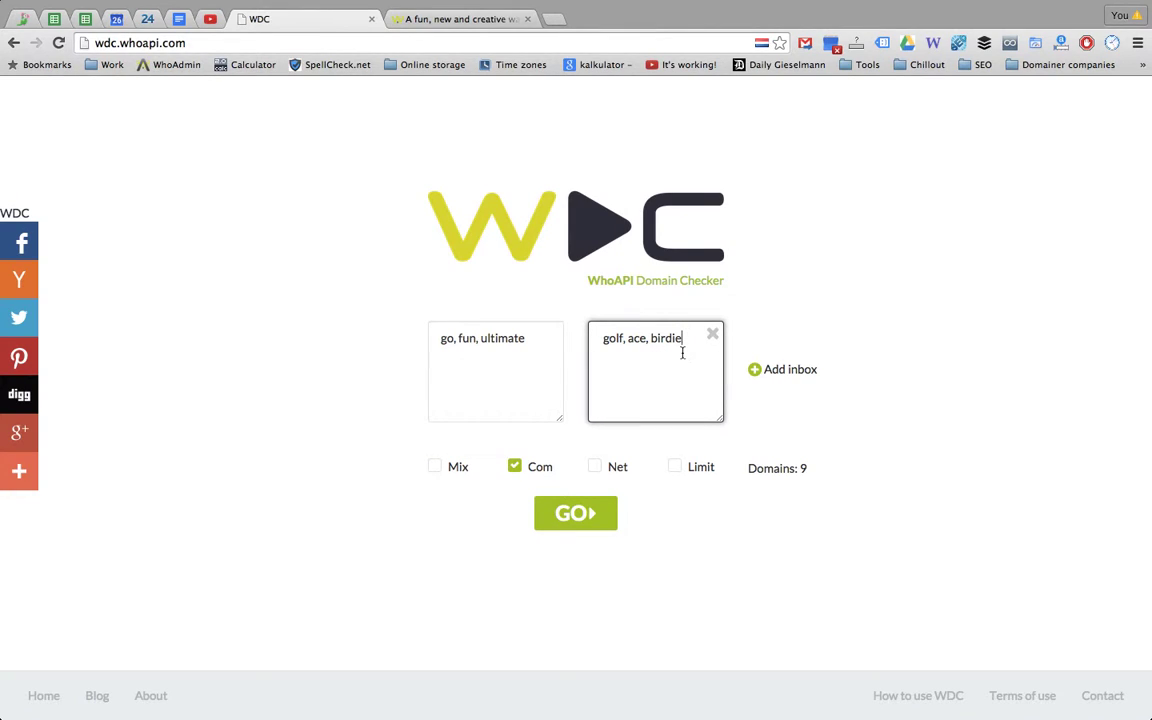
Replace "birdie" in the second keyword list with "bogey" copied from the article, and run the domain availability check.
key(BackSpace)
click(440, 19)
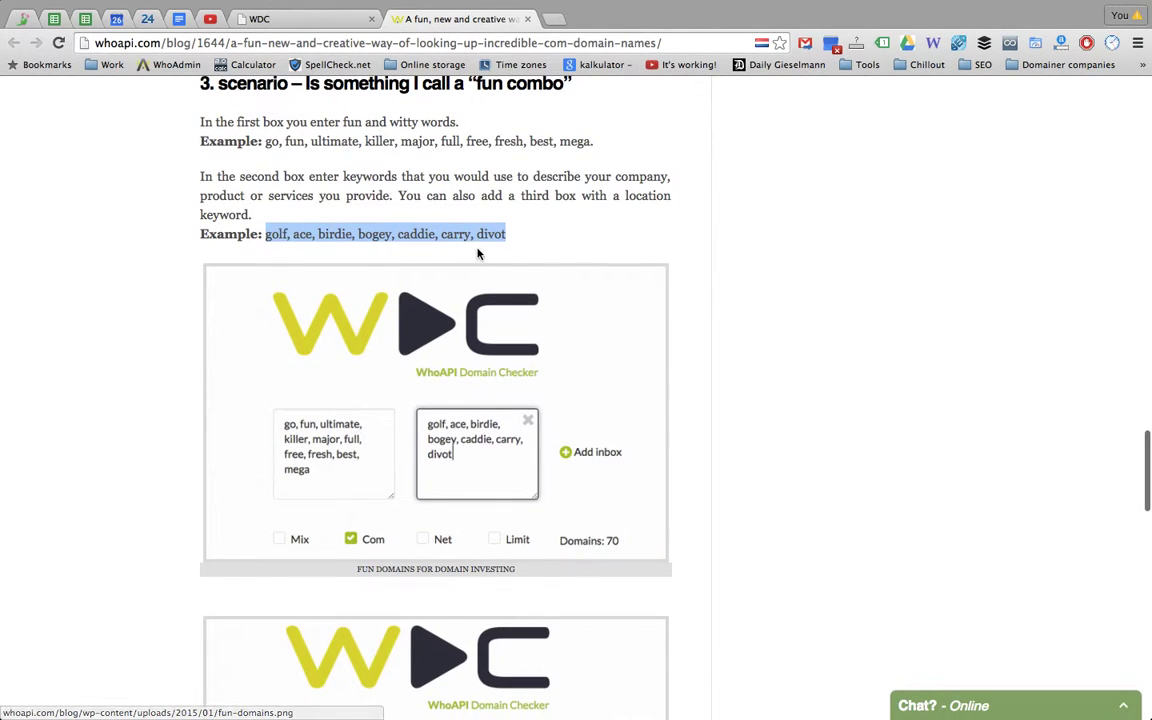
click(418, 231)
double_click(416, 233)
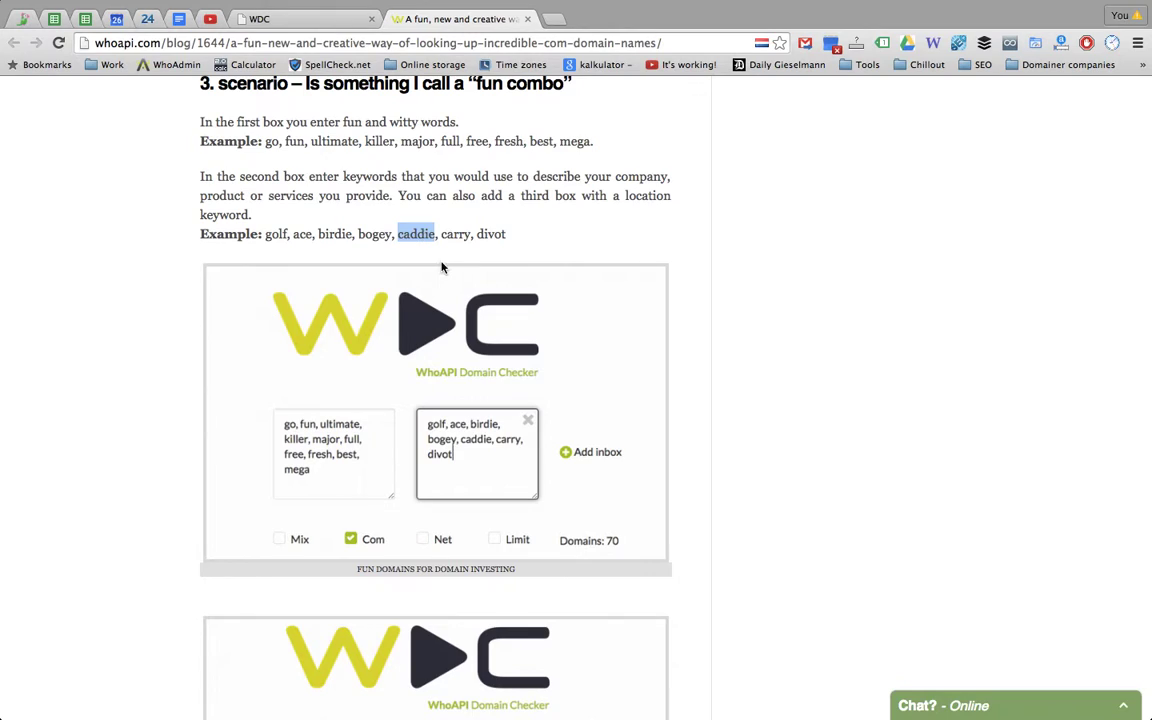
double_click(375, 233)
key(super+c)
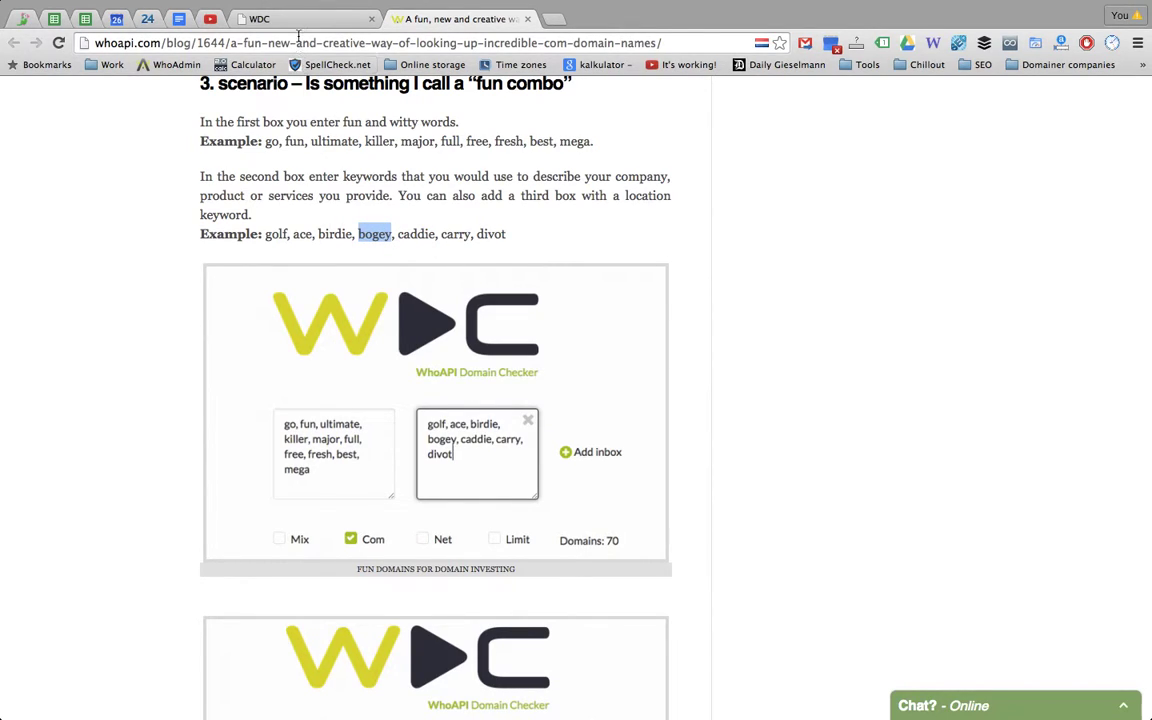
key(ctrl+shift+Tab)
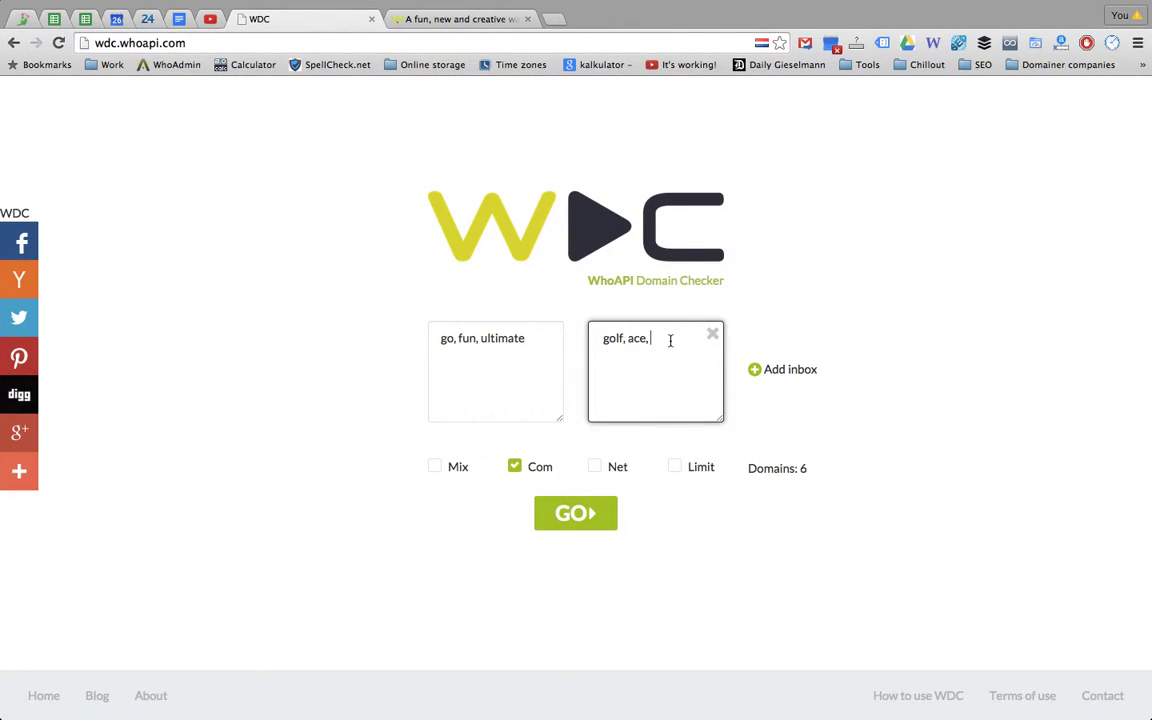
key(super+v)
click(573, 512)
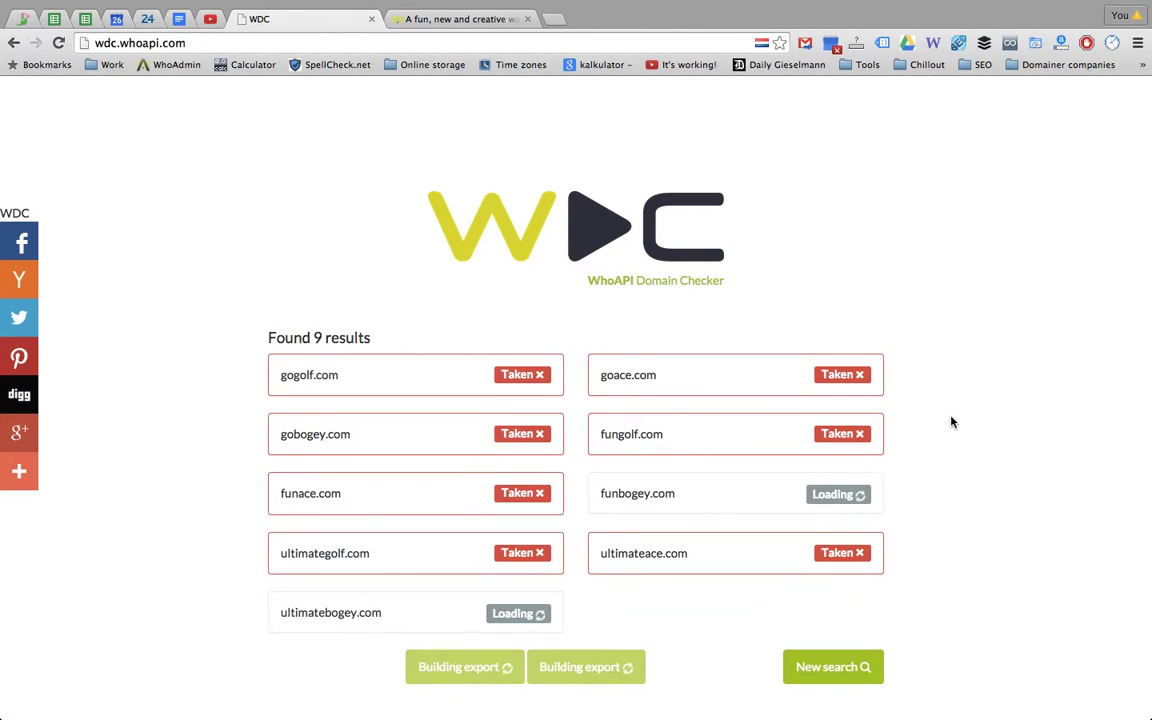
Review the golf combinations' availability results and the blog article's remaining text through "4. scenario – You", ending back at the domain checker.
scroll(951, 419, down, 2)
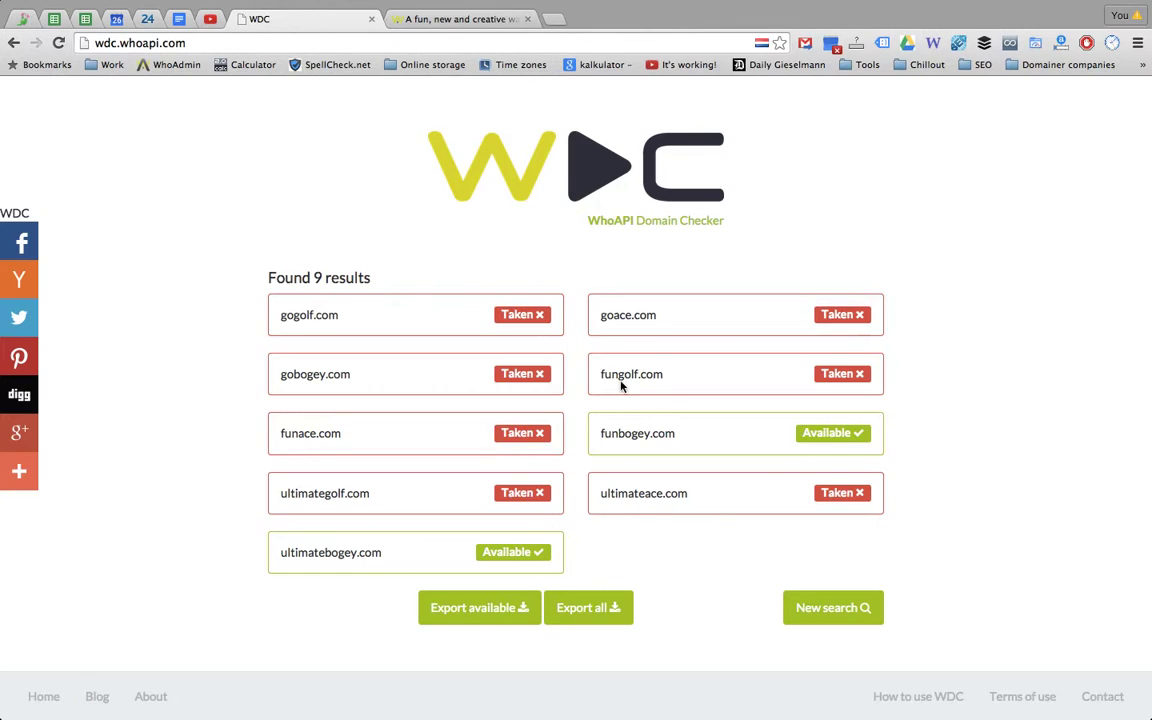
scroll(457, 160, up, 1)
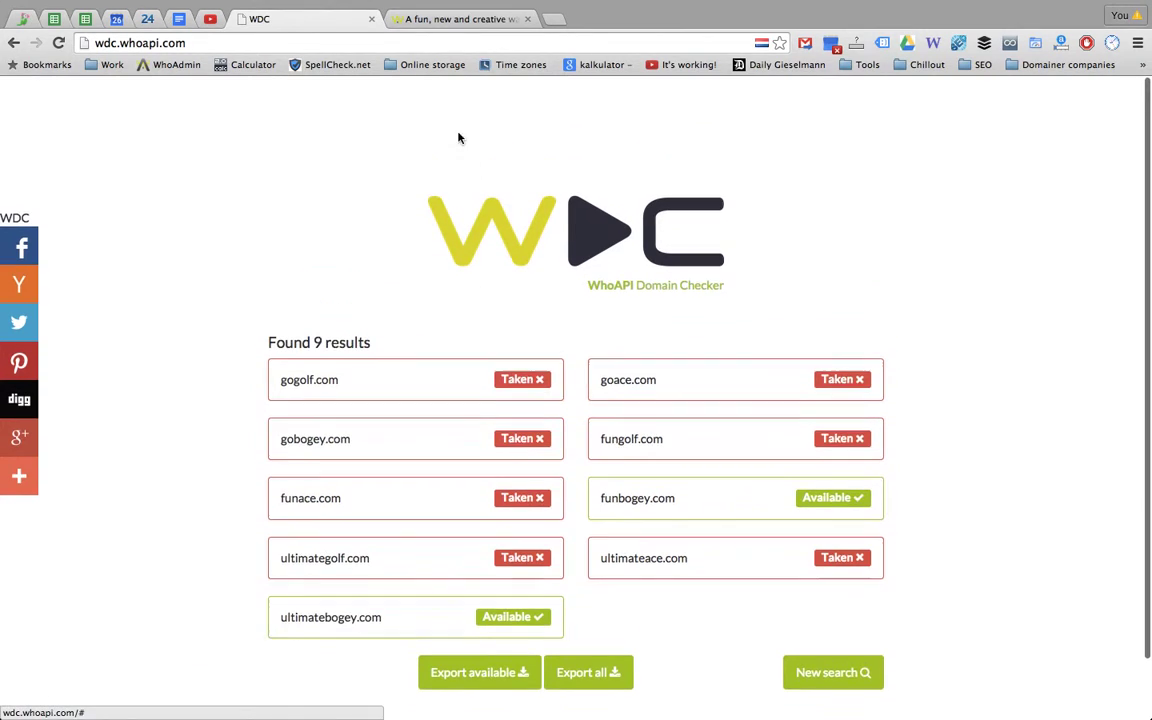
click(471, 20)
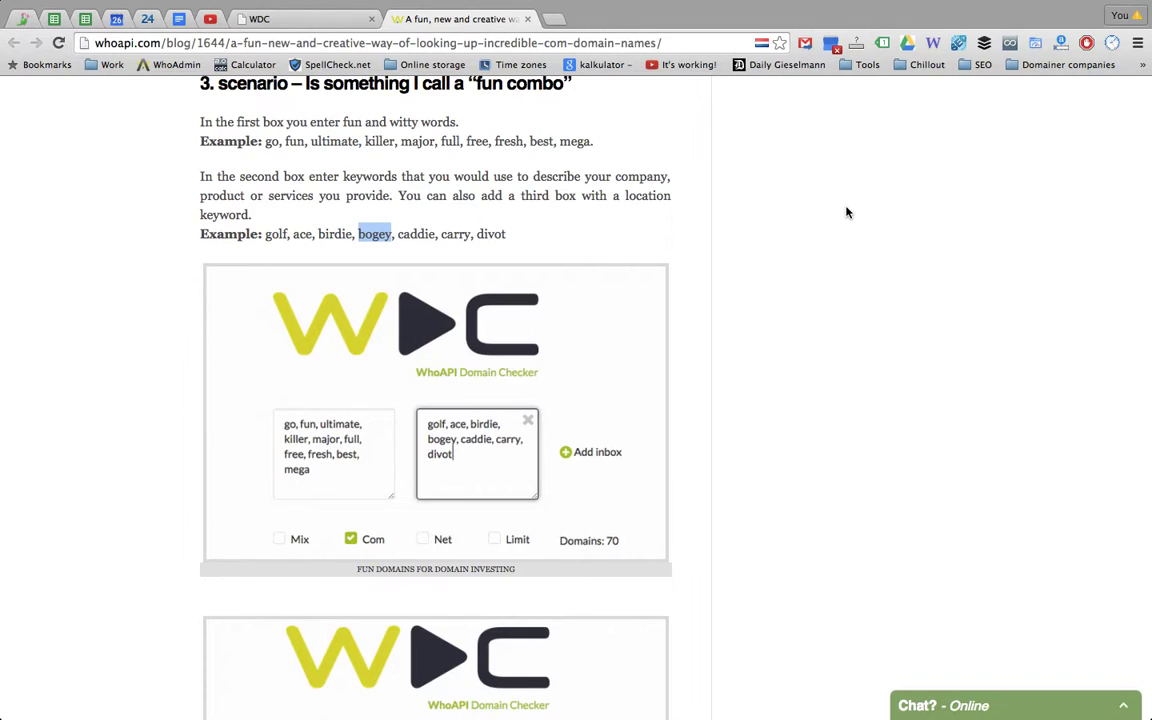
scroll(846, 212, down, 15)
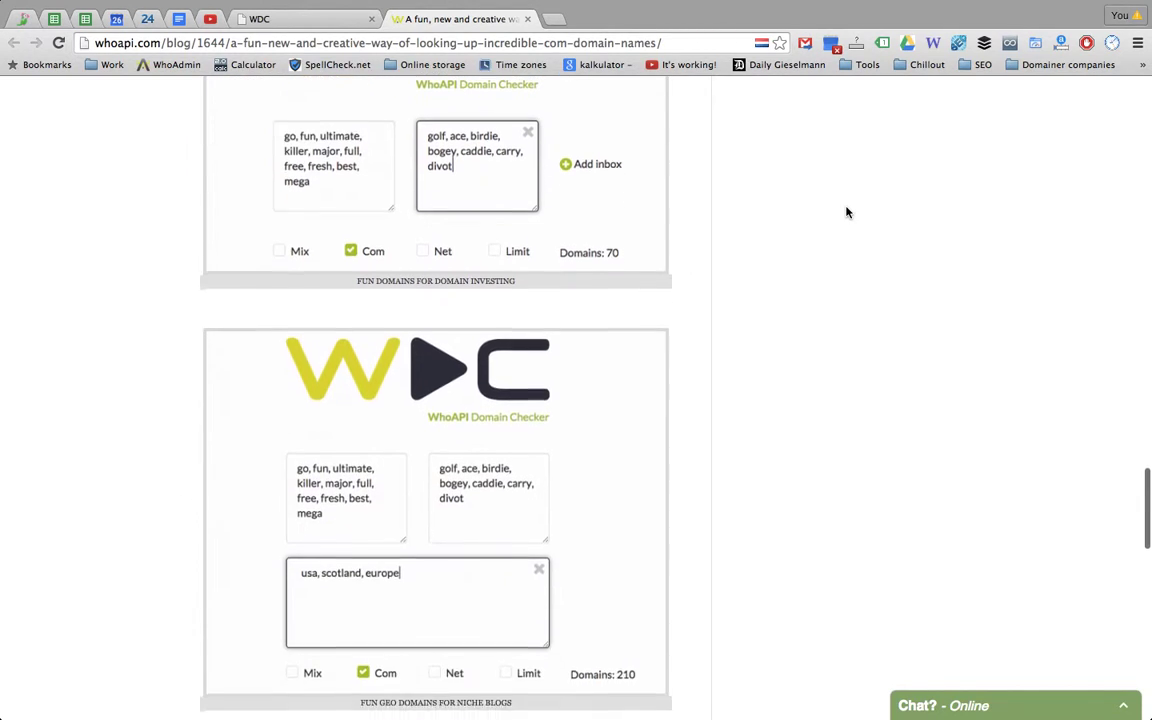
scroll(846, 212, down, 2)
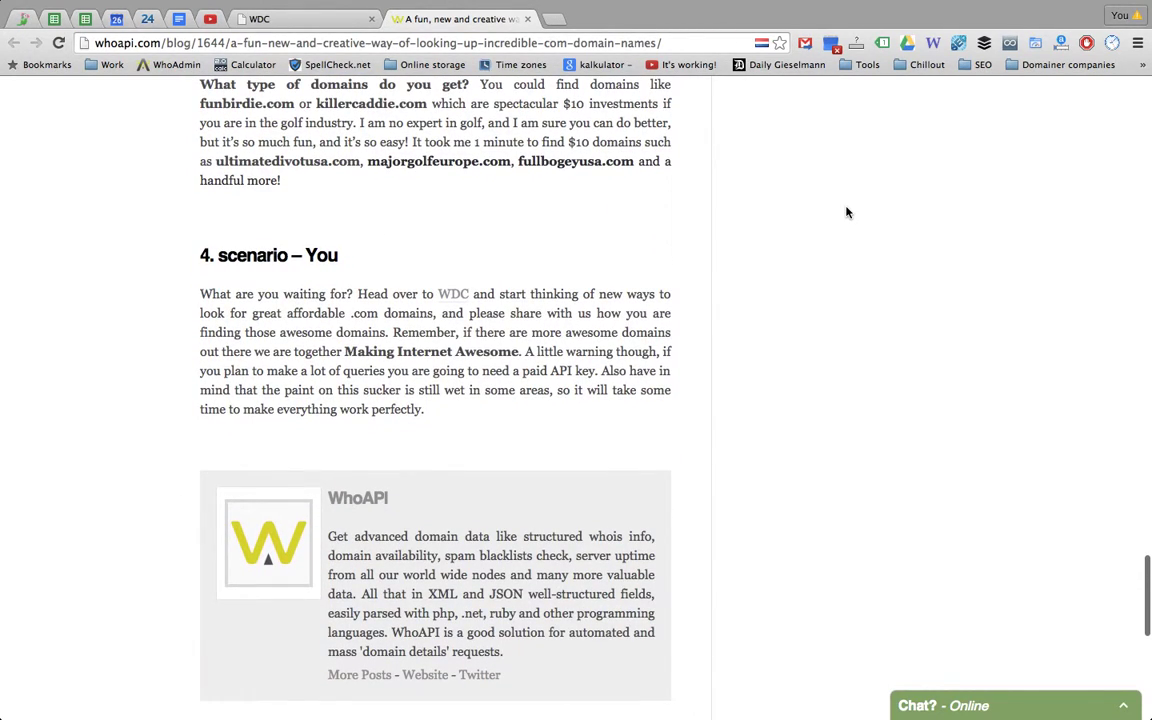
click(307, 20)
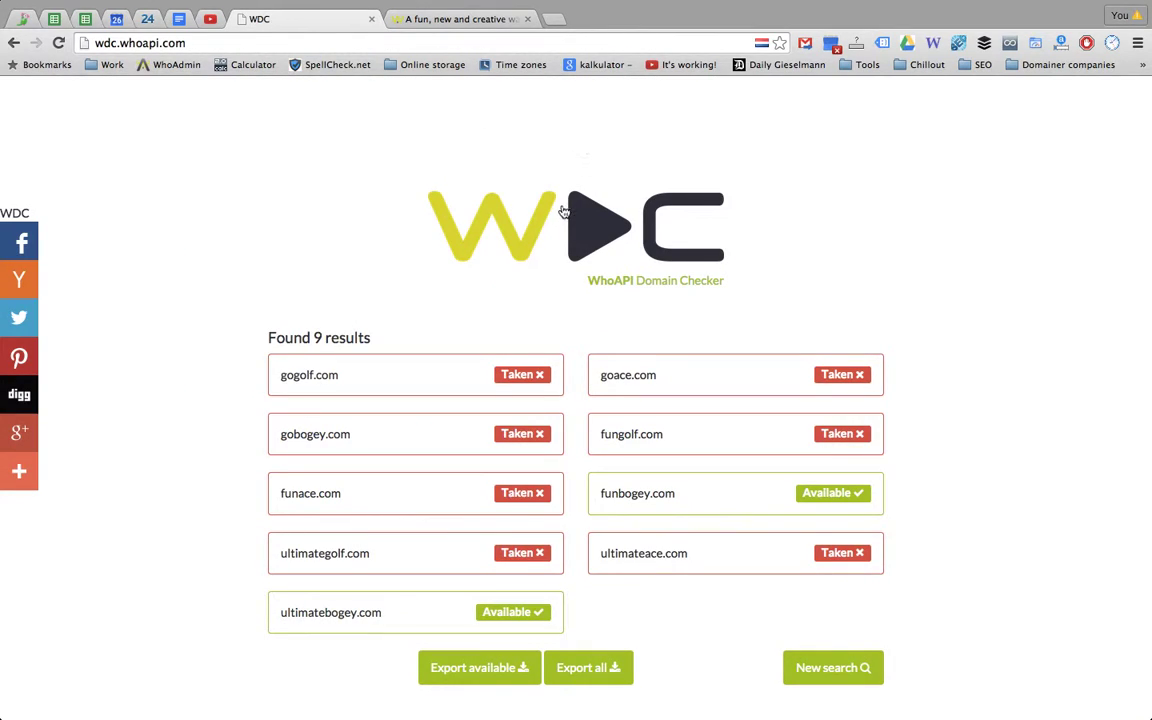